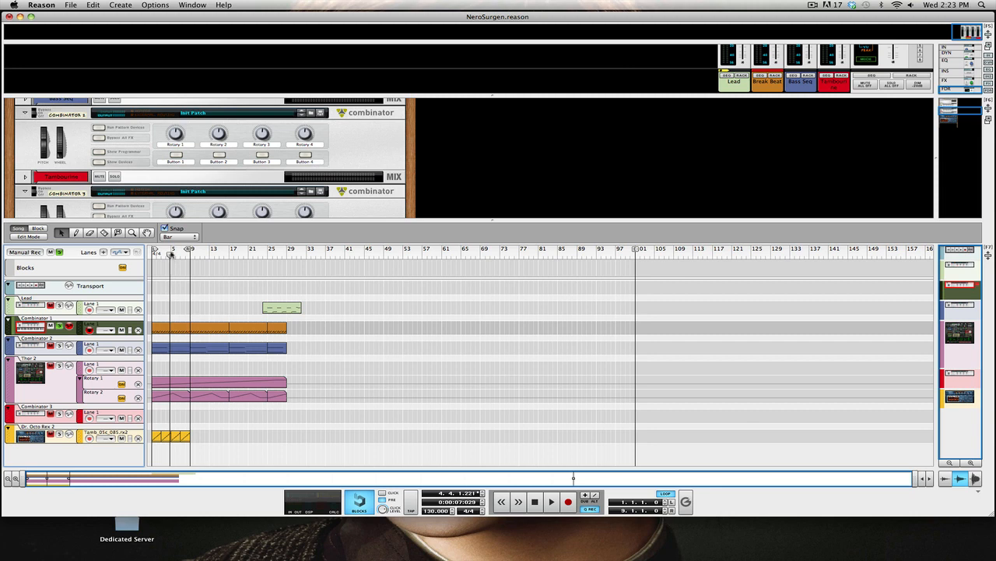
- Play the soloed Break Beat from the song start, with the mixer enlarged to see its levels and the system volume lowered
left_click_drag(171, 254, 114, 248)
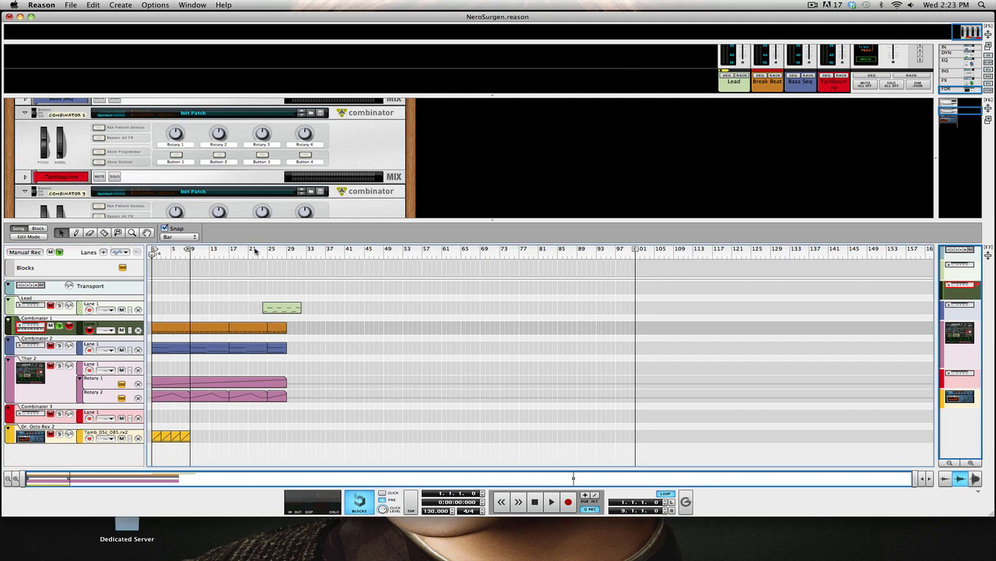
key("space")
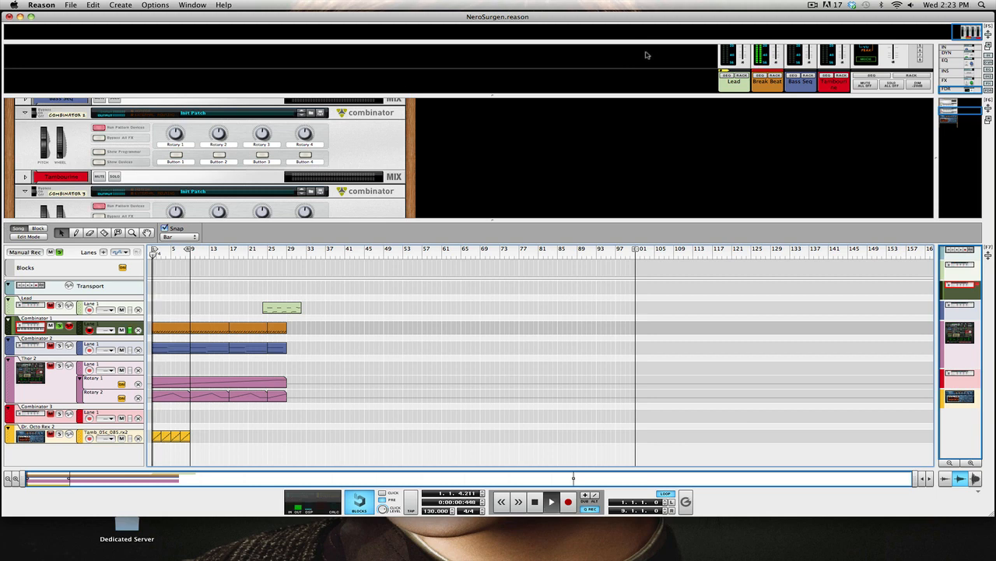
left_click_drag(673, 92, 676, 190)
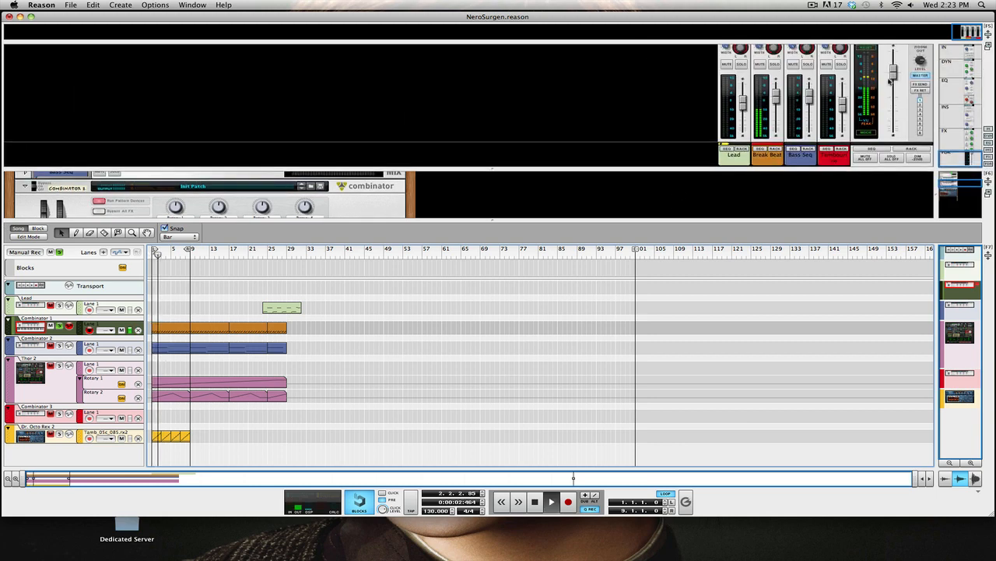
key("space")
key("XF86AudioLowerVolume")
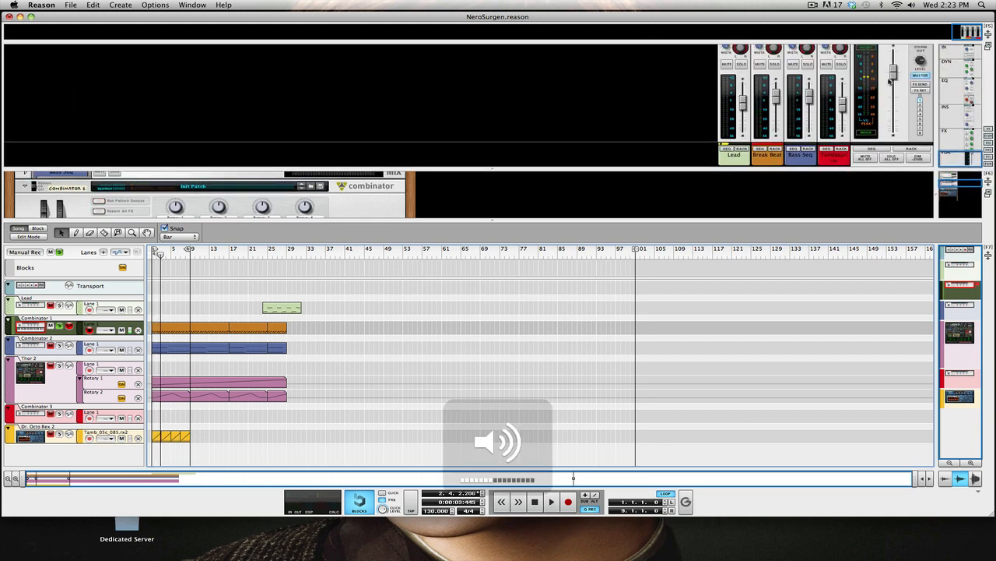
key("space")
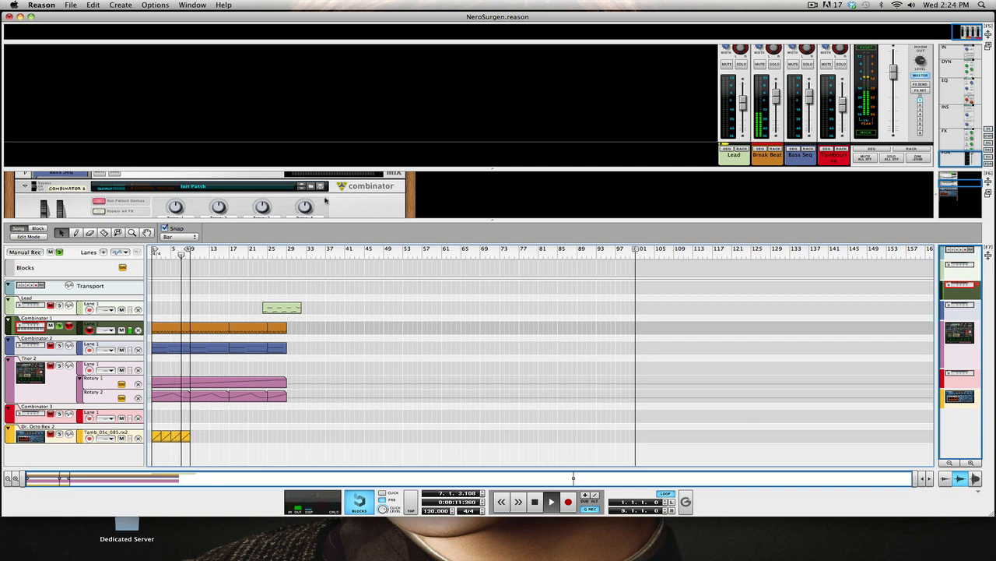
key("space")
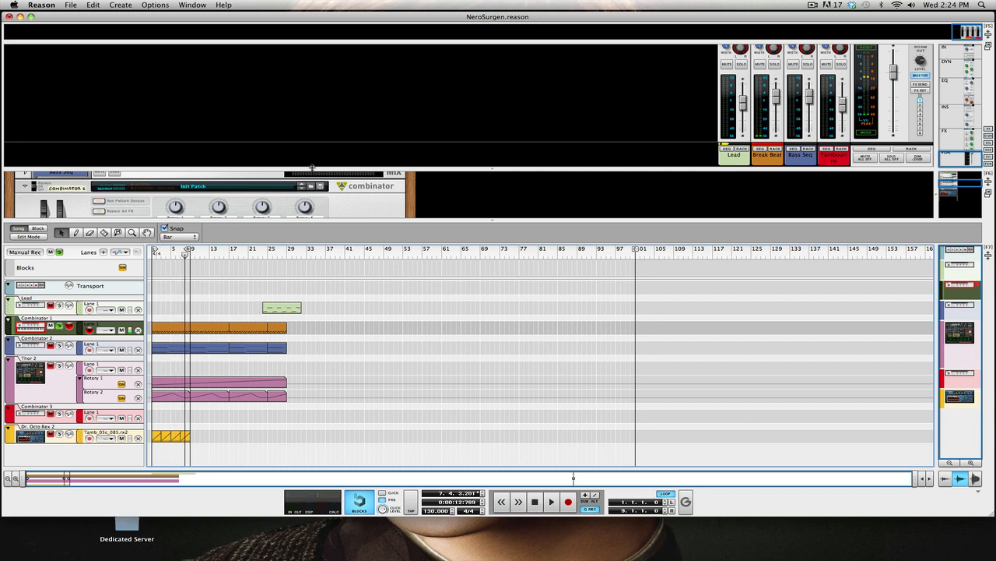
- Collapse the main mixer area and hide the devices inside Combinator 3 in the rack
left_click_drag(313, 168, 342, 6)
scroll(282, 184, "down", 5)
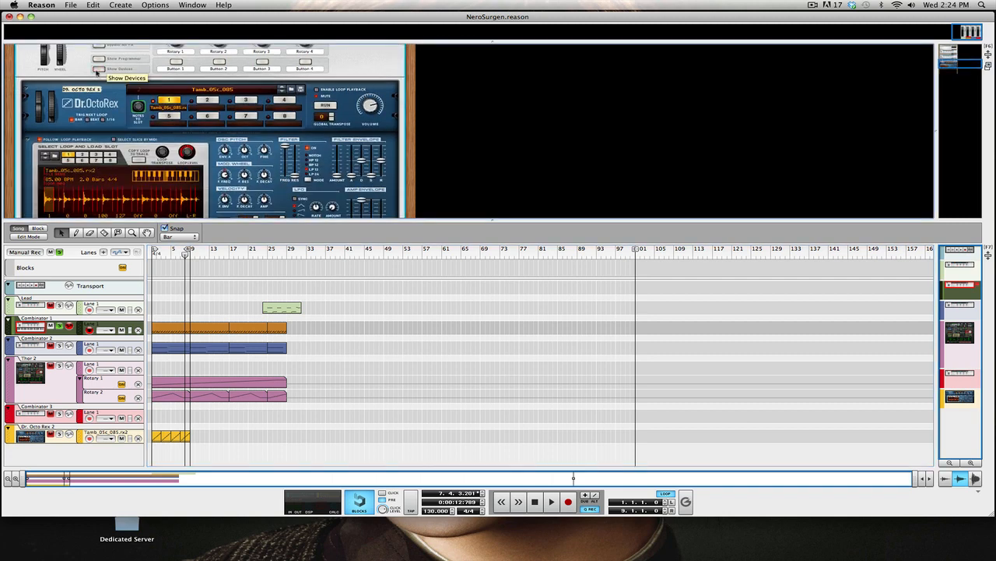
left_click(98, 68)
- Take the Combinator 1 track off solo and play all tracks together from bar 1
left_click(59, 326)
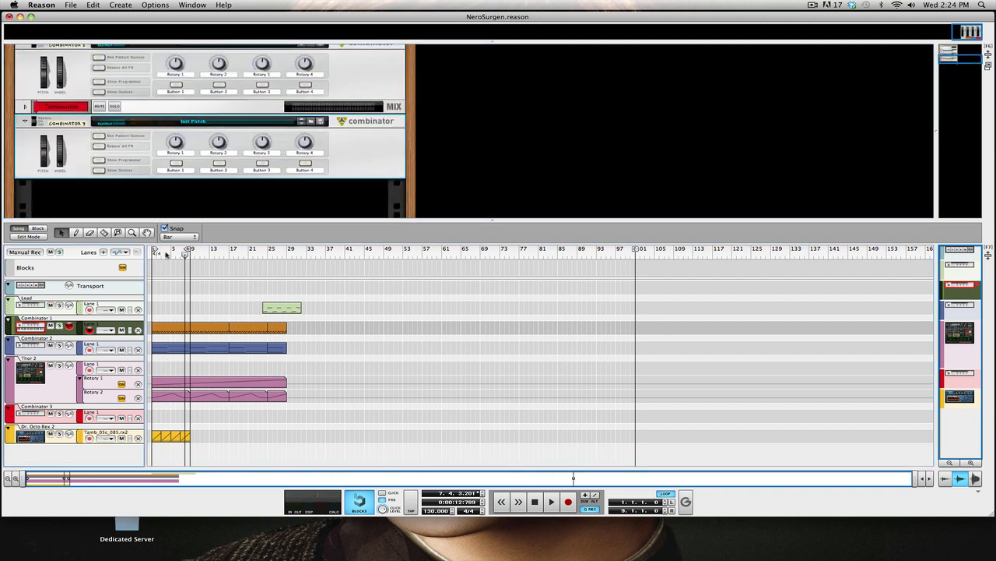
left_click_drag(167, 254, 72, 241)
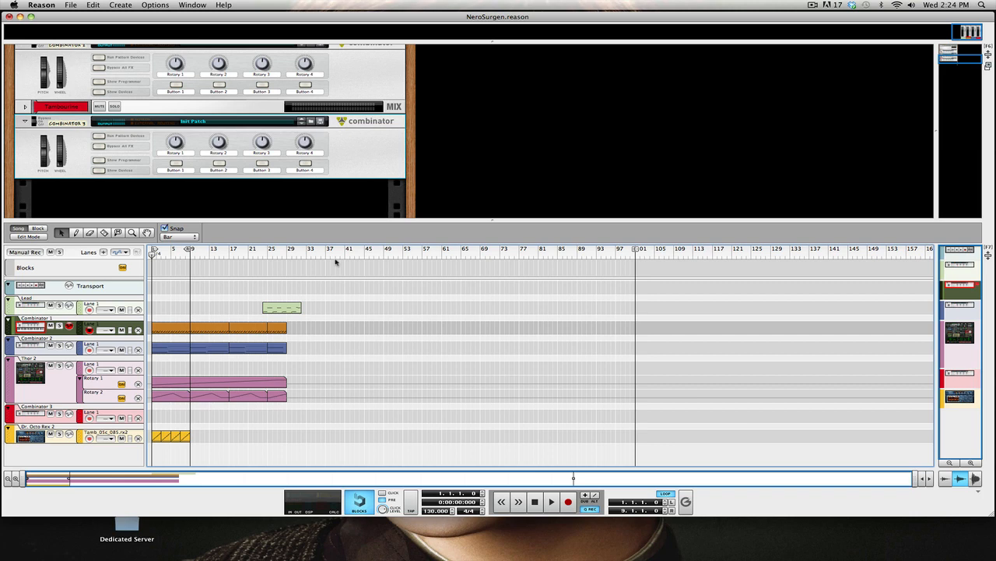
key("space")
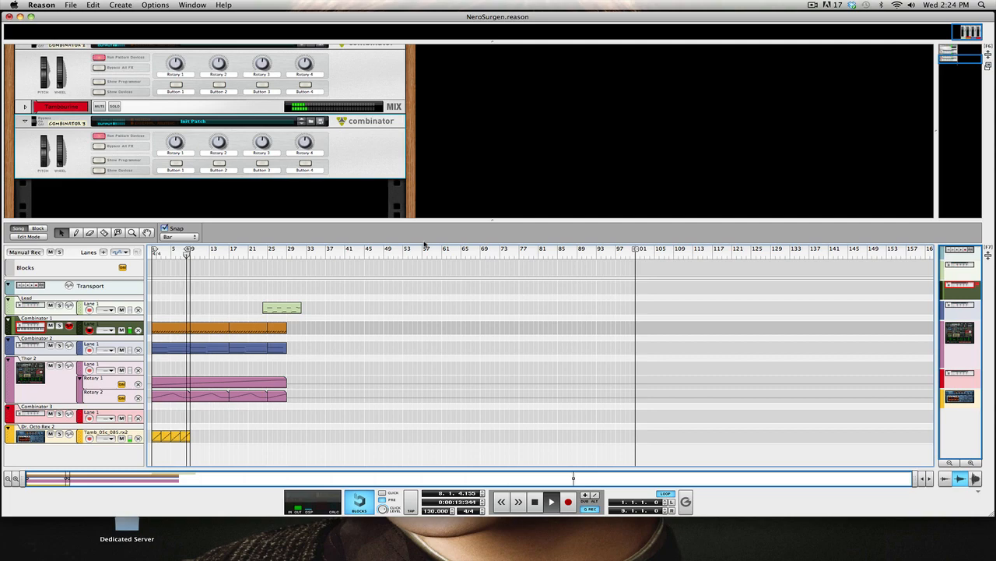
key("space")
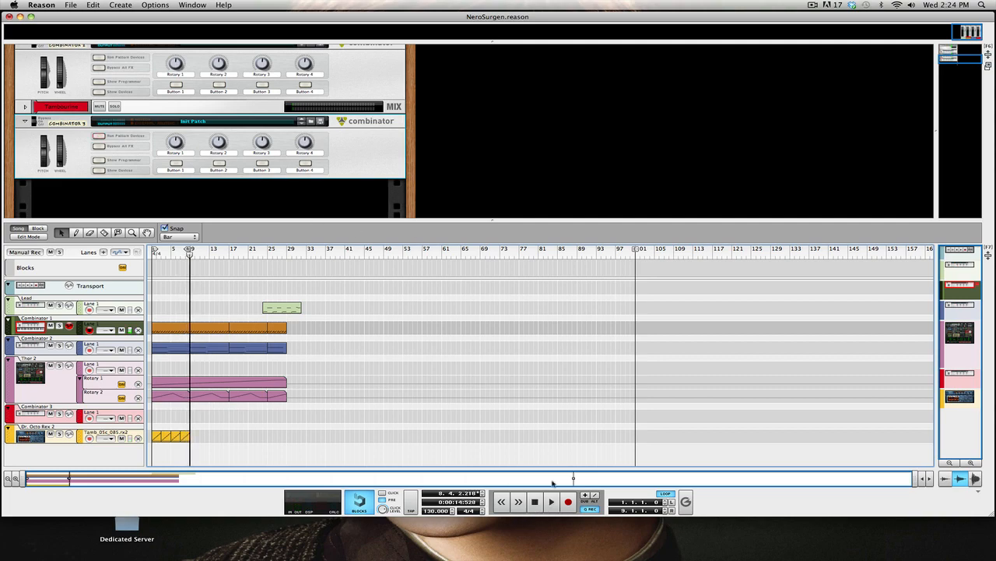
- Switch to iTunes and audition the reference track Shock Proof, skipping to another point in the song
left_click(577, 542)
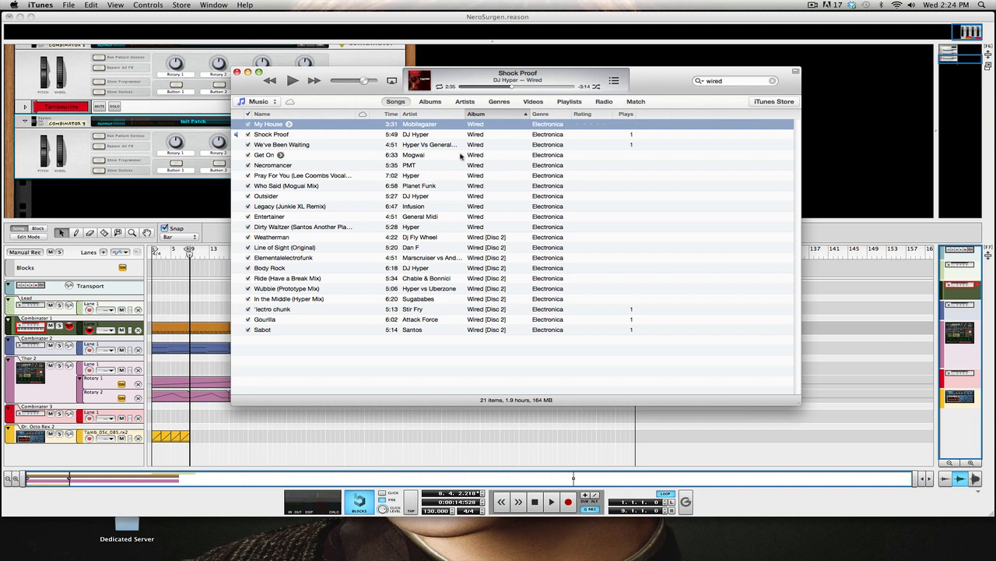
left_click(292, 80)
left_click(292, 80)
left_click(461, 86)
left_click(292, 81)
- Audition We've Been Waiting and Pray For You (Lee Coombs Vocal Mix), pause playback, and minimise the iTunes window
double_click(292, 146)
key("space")
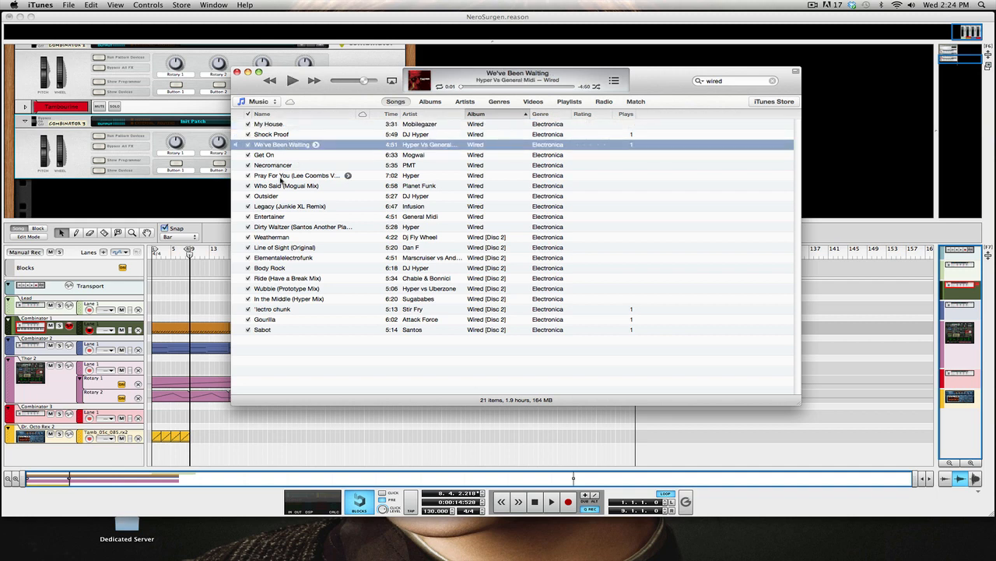
double_click(281, 179)
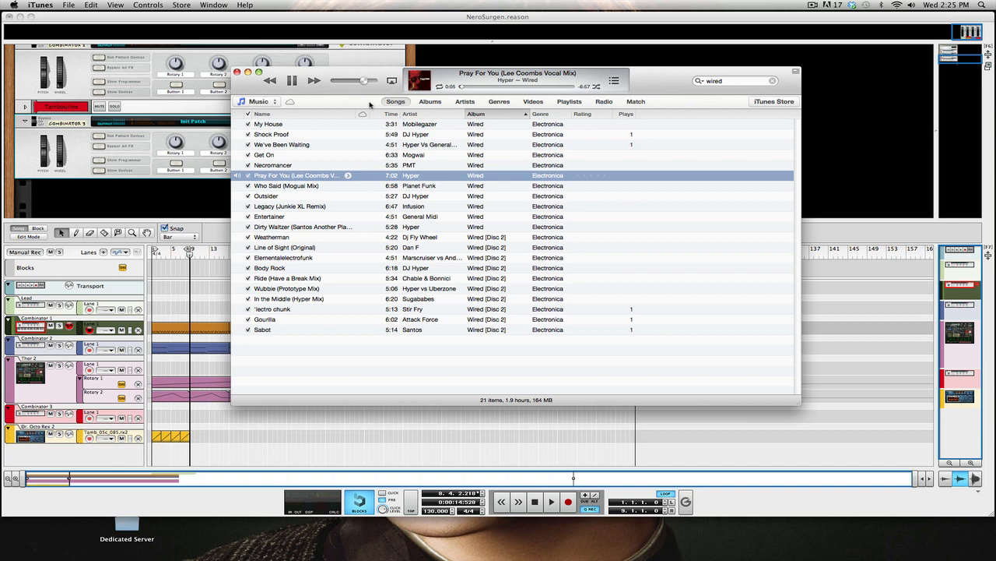
key("space")
left_click(247, 72)
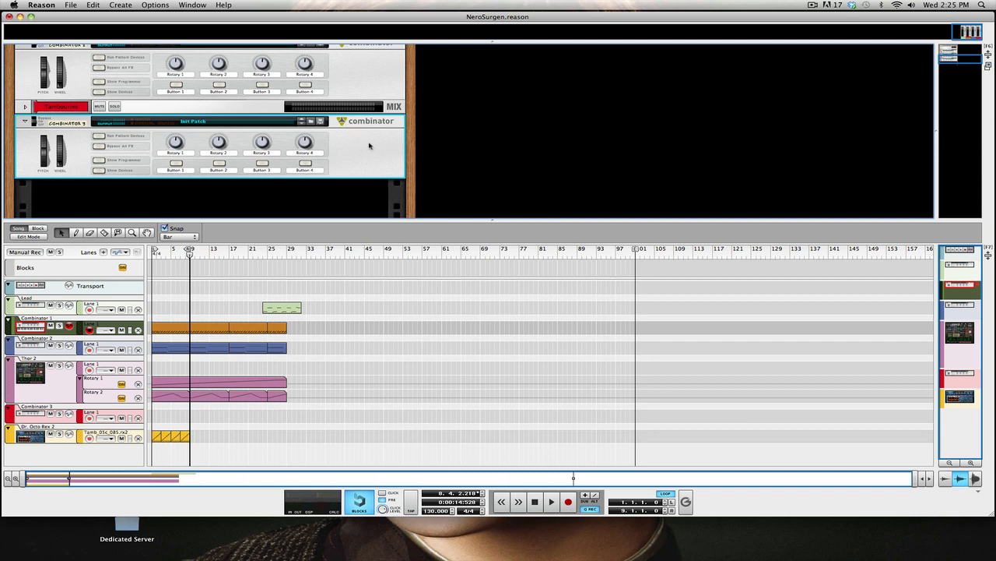
- Return the song position to bar 1 and unfold the Break Beat mix channel and Combinator 1 with its devices shown
left_click(154, 254)
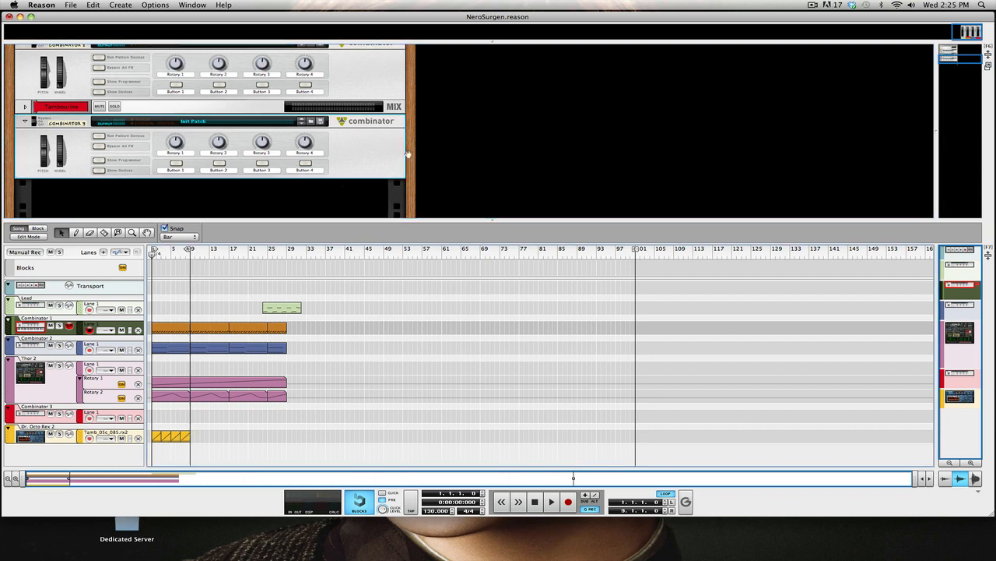
scroll(143, 120, "up", 5)
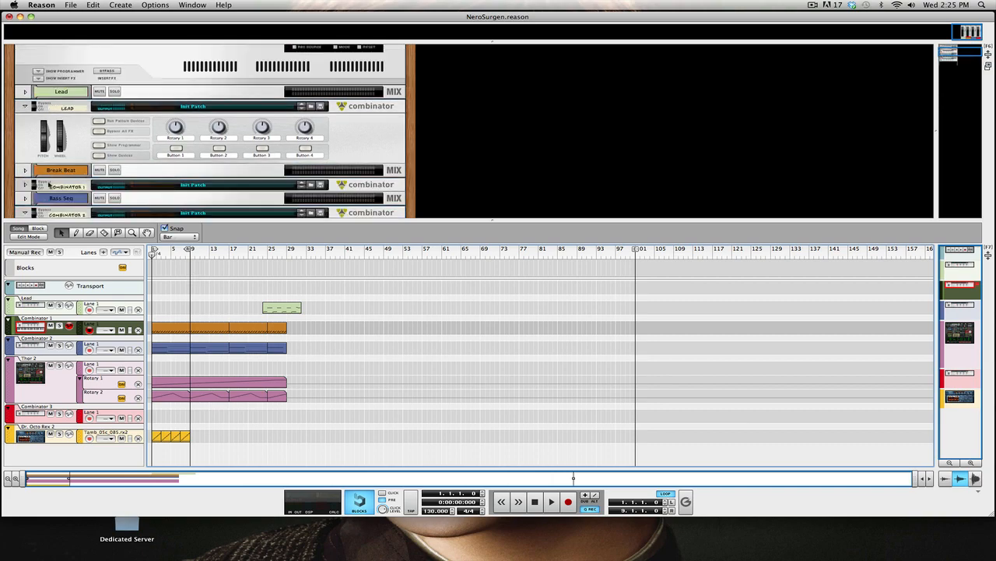
scroll(50, 185, "down", 2)
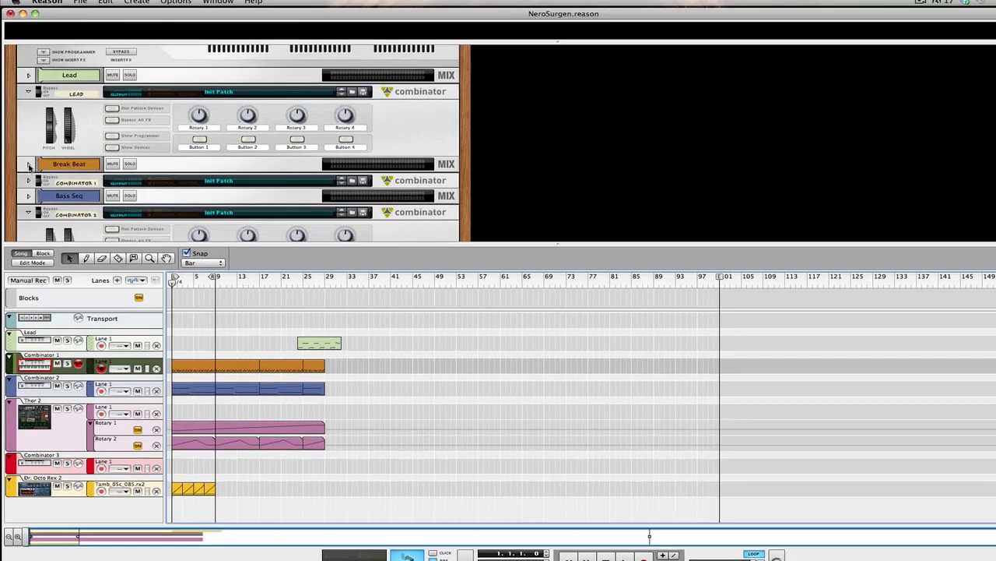
left_click(29, 166)
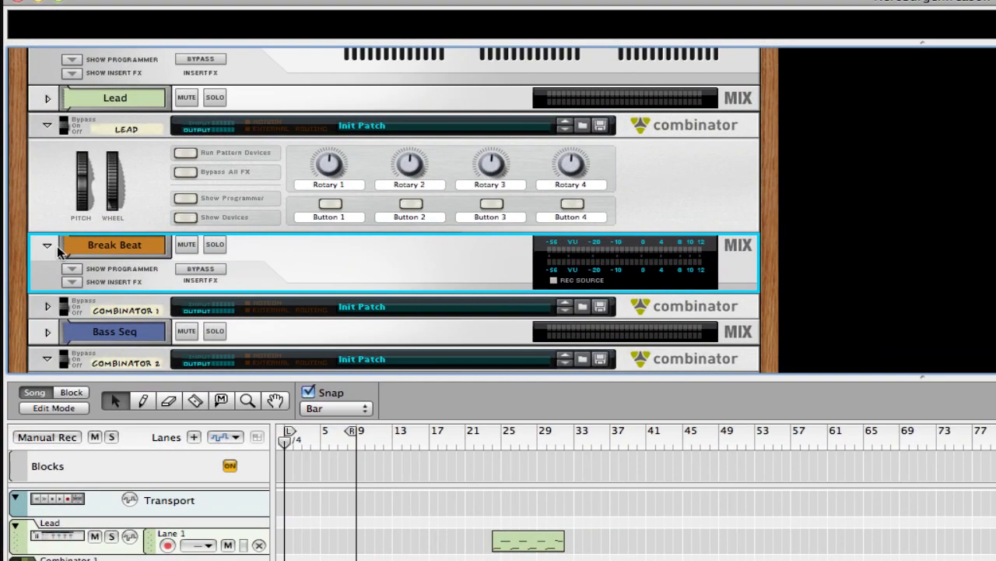
left_click(44, 185)
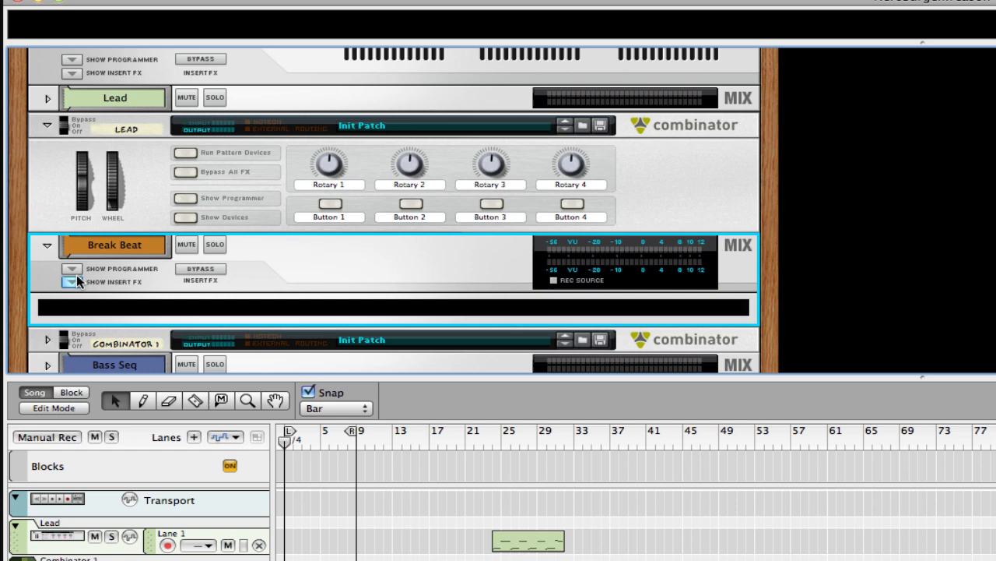
left_click(72, 280)
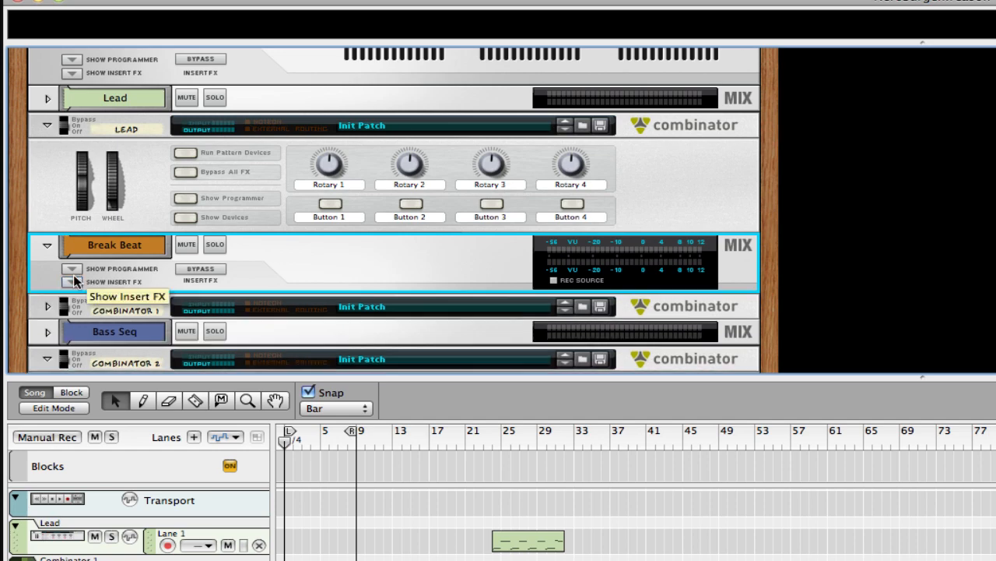
left_click(47, 308)
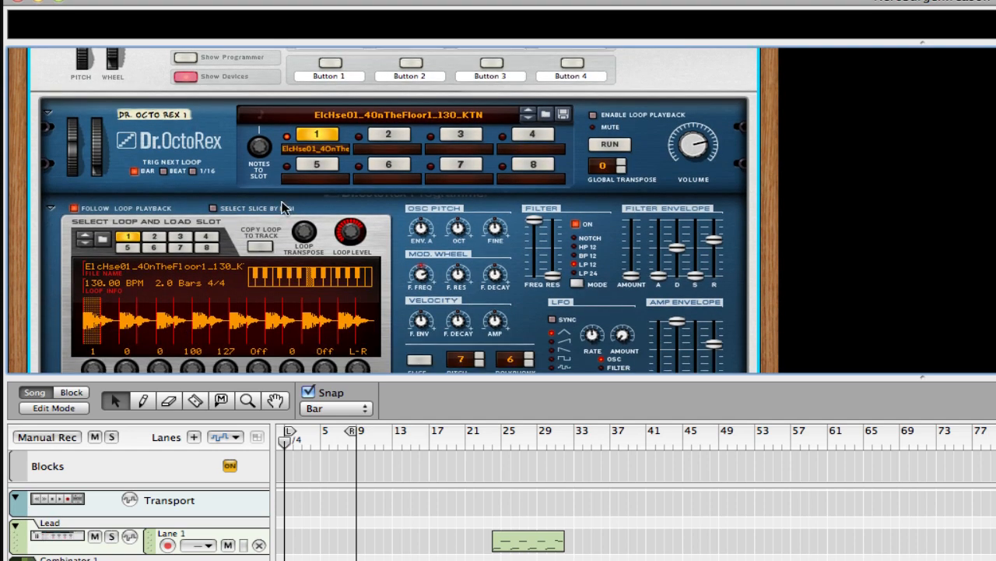
- Preview the ElcHse01_4OnTheFloor1_130_KTN loop in Dr. Octo Rex 1, stop it, and turn loop playback off
left_click(608, 147)
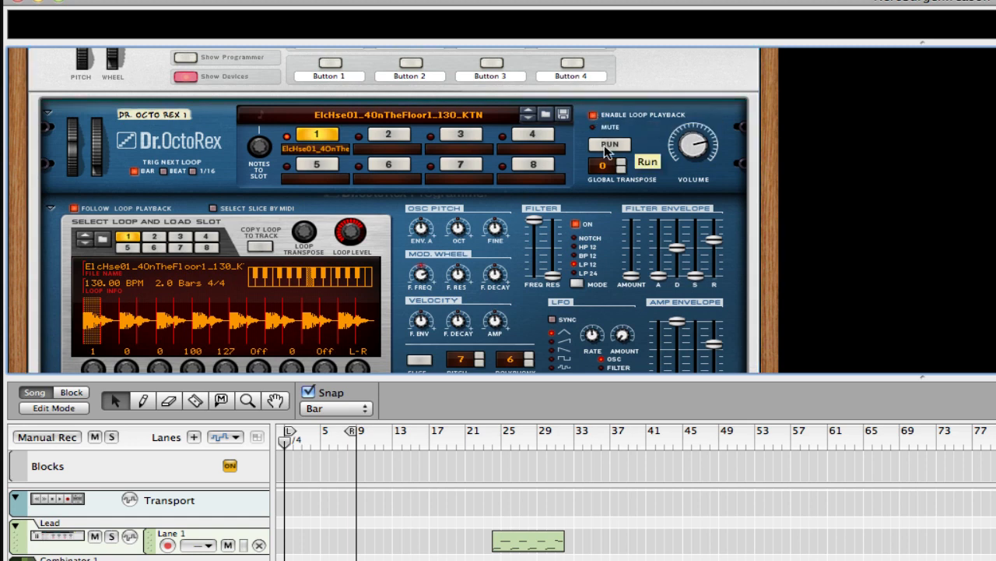
left_click(608, 147)
left_click(594, 115)
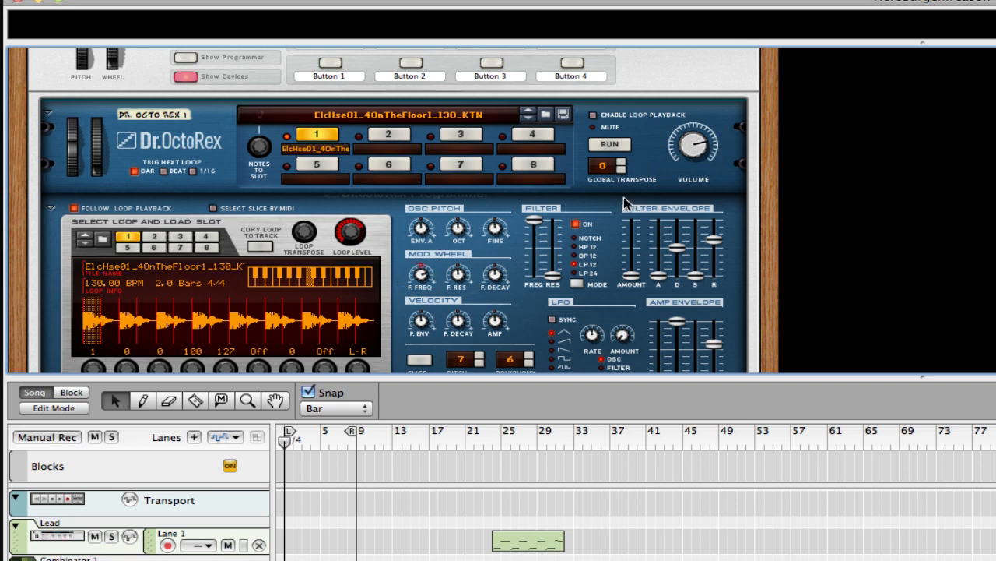
- Enlarge the rack over the sequencer area and show the On-screen Piano Keys, placed over the Dr. Octo Rex
left_click_drag(540, 378, 533, 559)
scroll(523, 359, "up", 3)
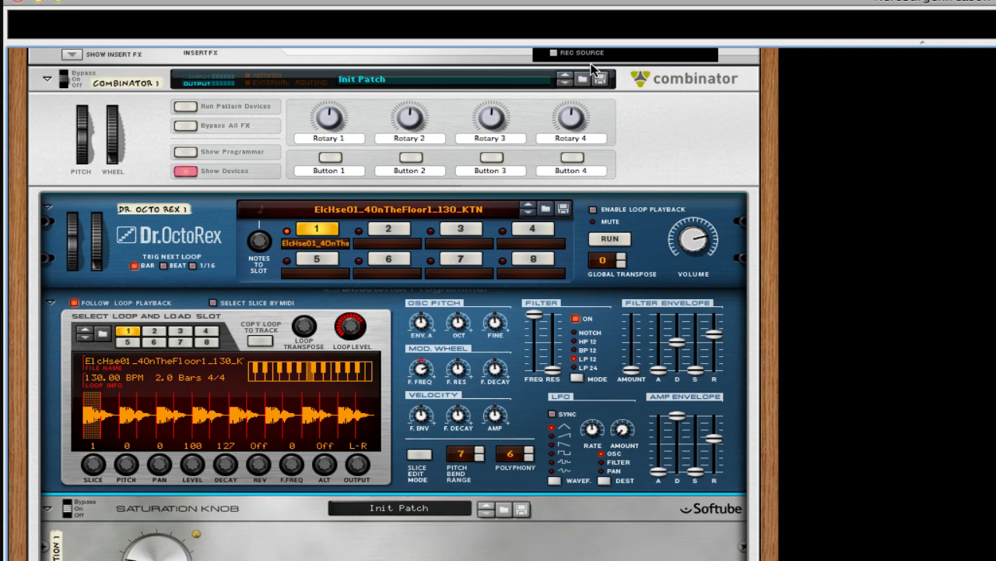
left_click(354, 0)
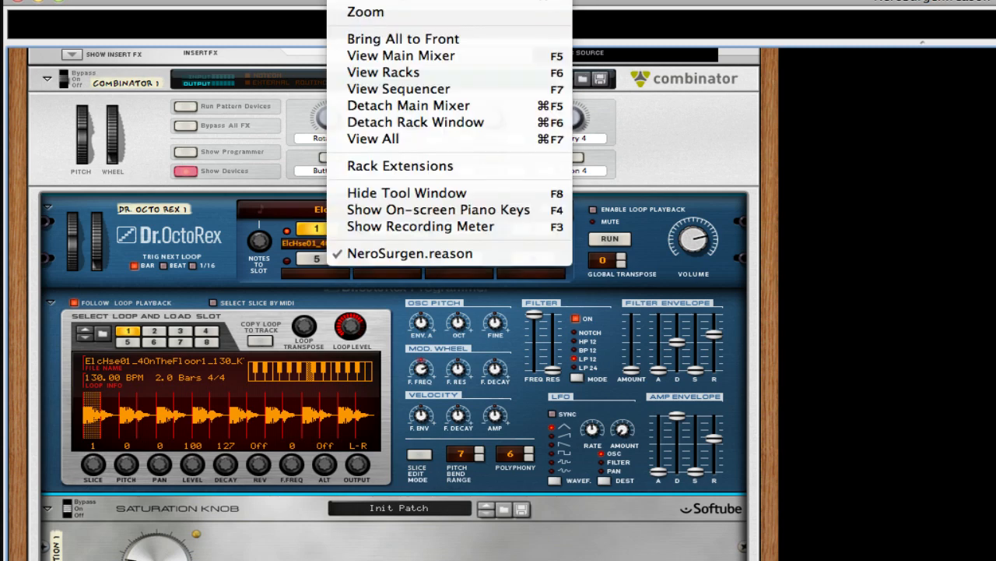
left_click(429, 204)
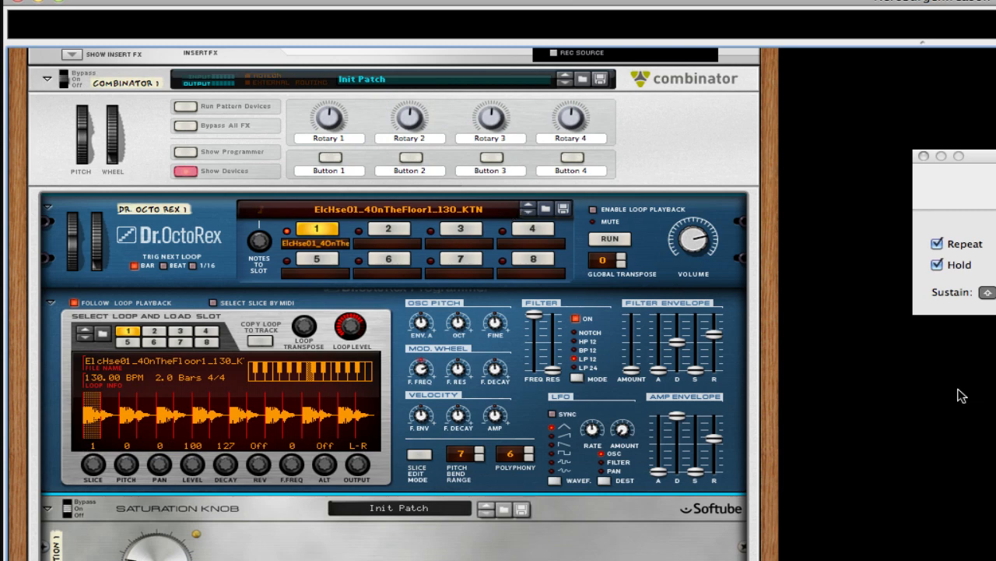
left_click_drag(995, 158, 304, 261)
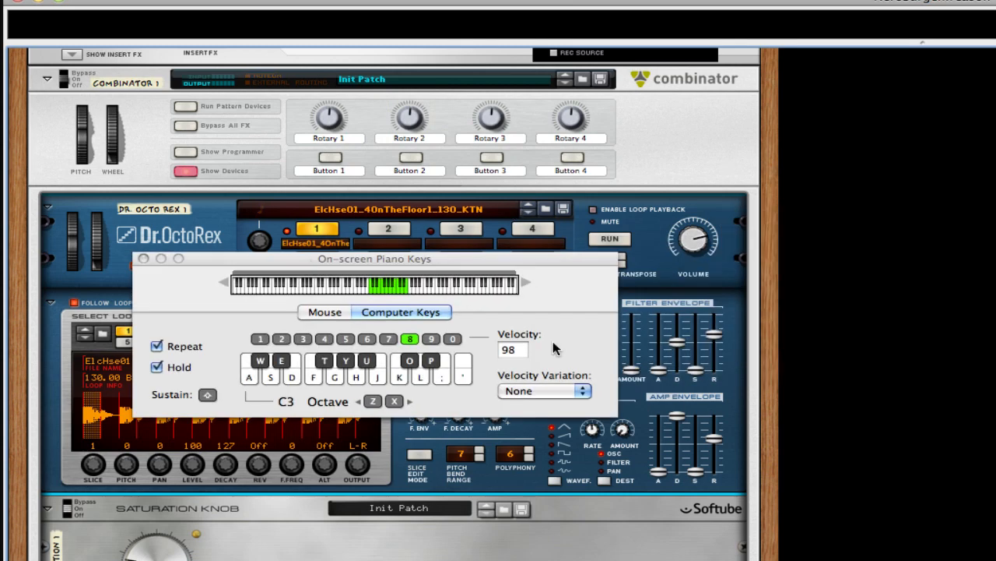
- Turn off Hold and Repeat in the On-screen Piano Keys and lower the octave to C2
left_click(155, 366)
left_click(156, 345)
left_click(364, 409)
- Play the drum loop's individual slices repeatedly with the C, C sharp and D keys of the C2 octave
key("a")
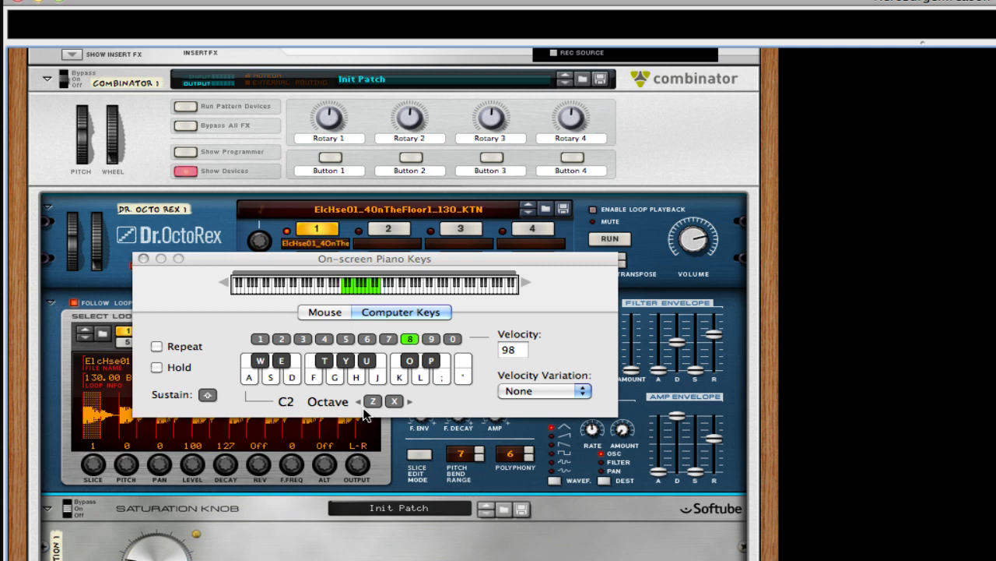
key("a")
key("w")
key("s")
key("a")
key("w")
key("s")
key("a")
key("a")
key("s")
key("s")
key("a")
key("w")
key("a")
key("s")
key("a")
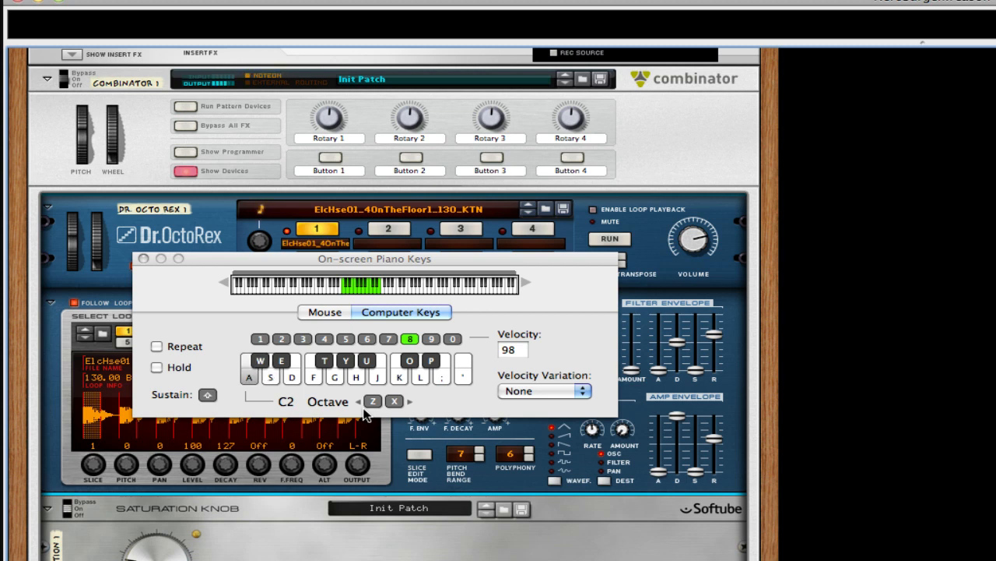
key("s")
key("a")
key("a")
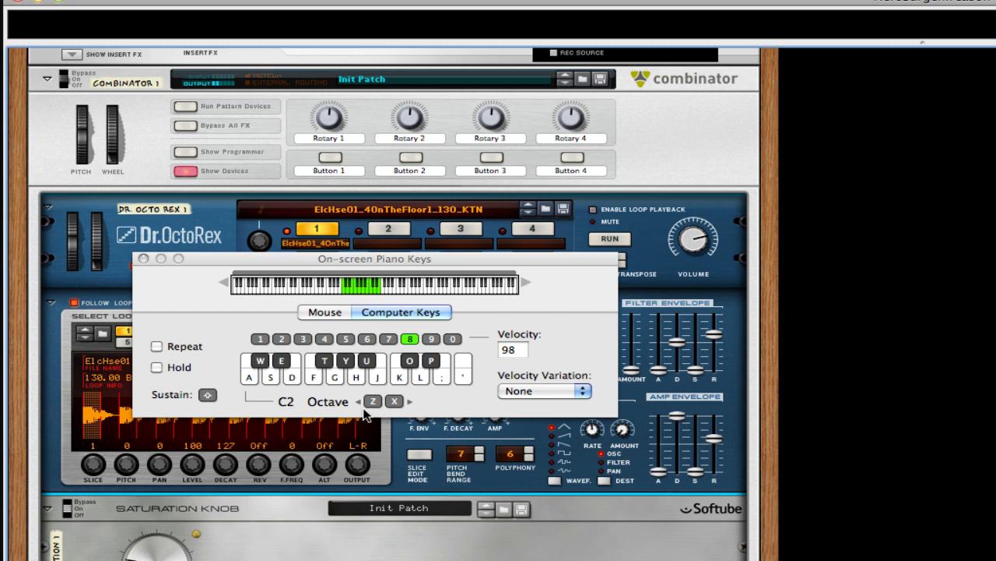
key("a")
key("s")
key("a")
key("s")
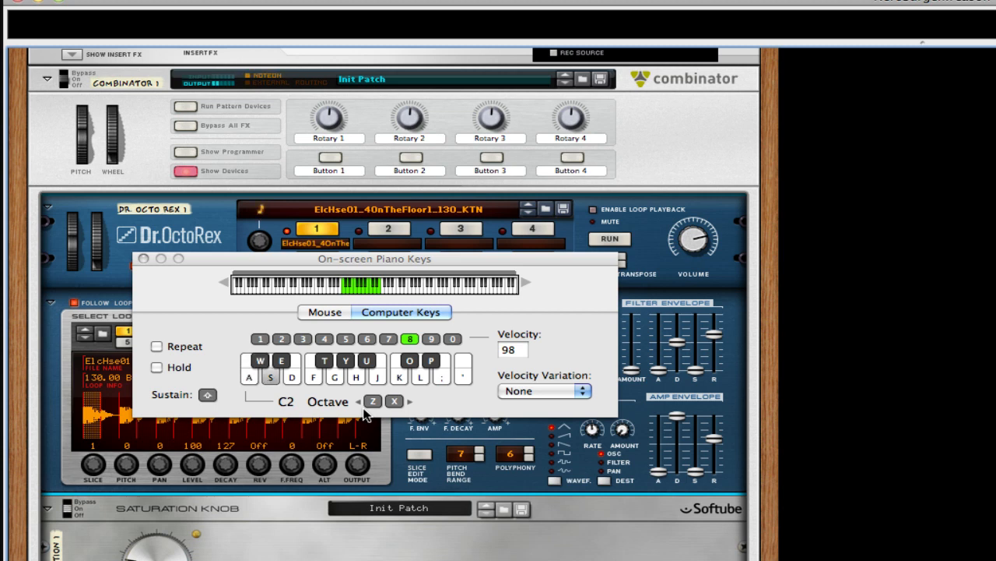
key("a")
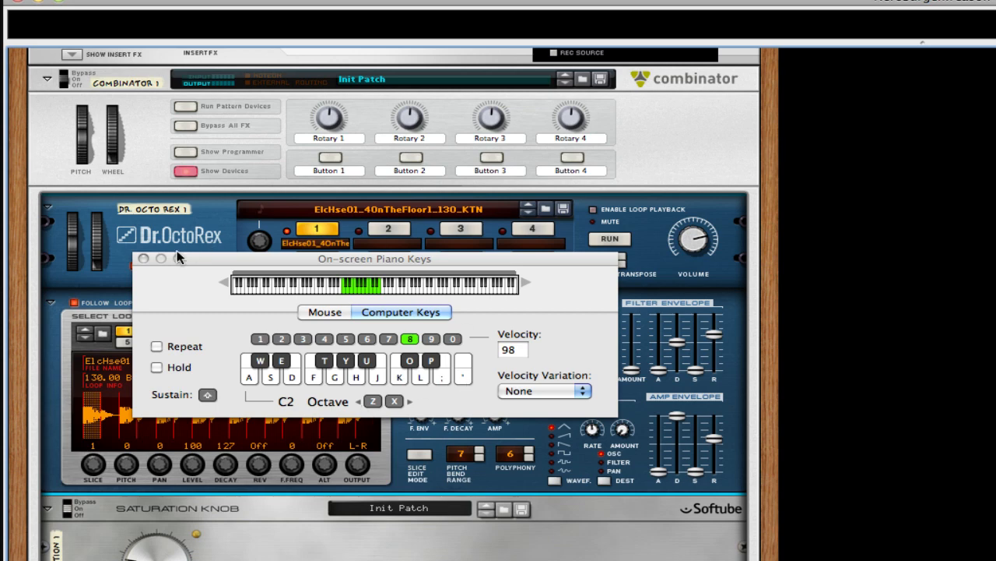
- Close the On-screen Piano Keys and hide the devices inside Combinator 1
left_click(142, 259)
left_click(179, 171)
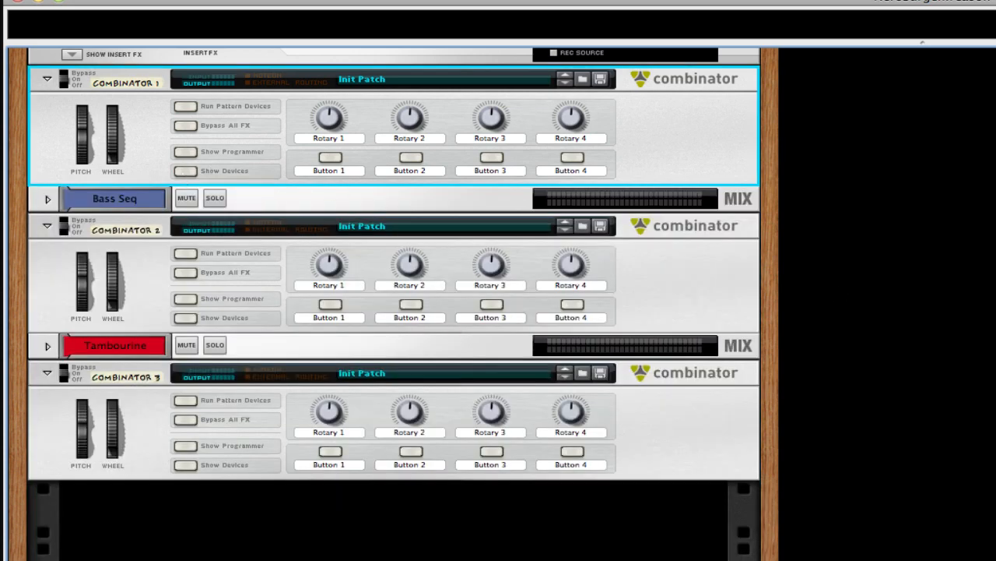
scroll(389, 311, "up", 5)
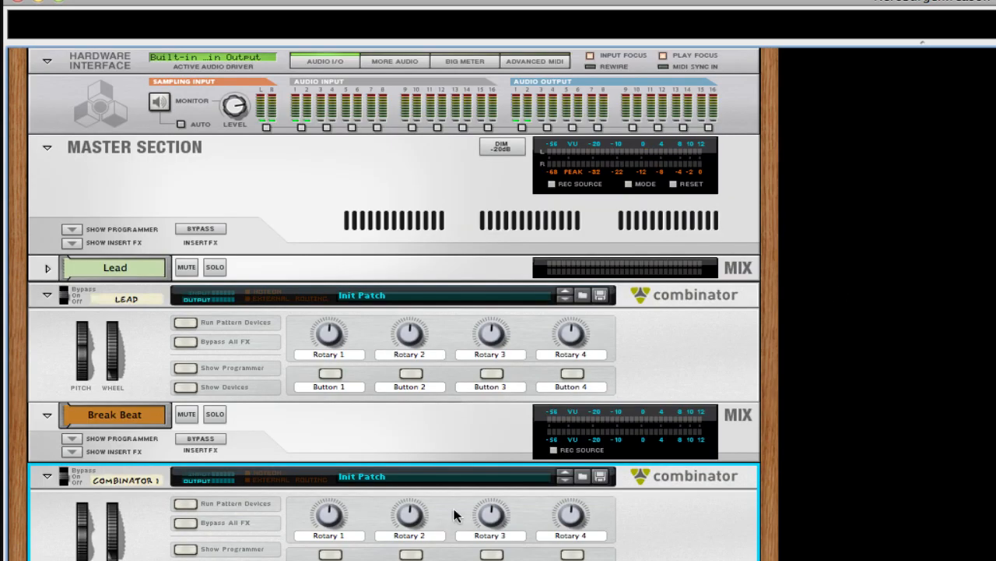
- Close the NeroSurgen song without saving its changes and create a new empty song
left_click(857, 374)
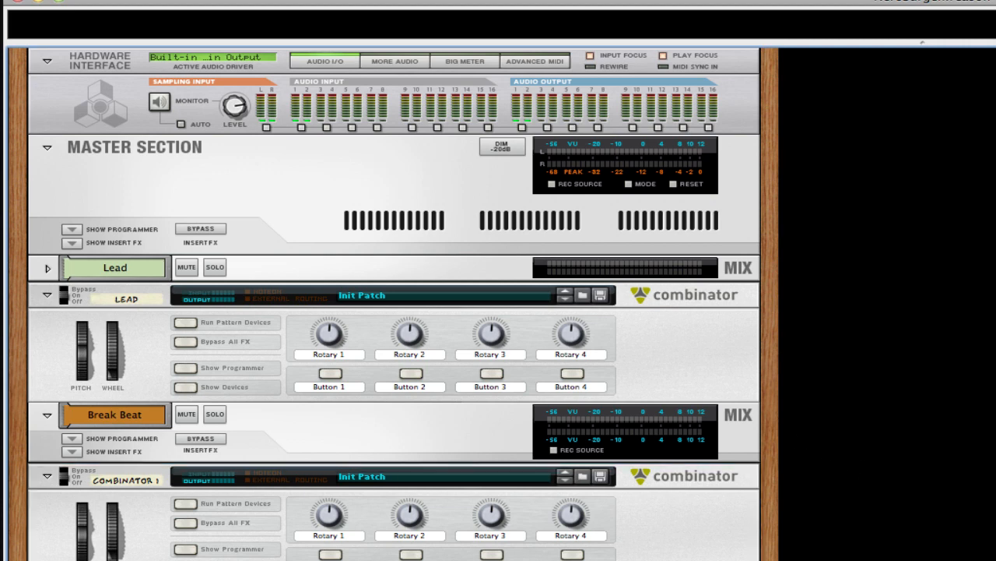
left_click(18, 2)
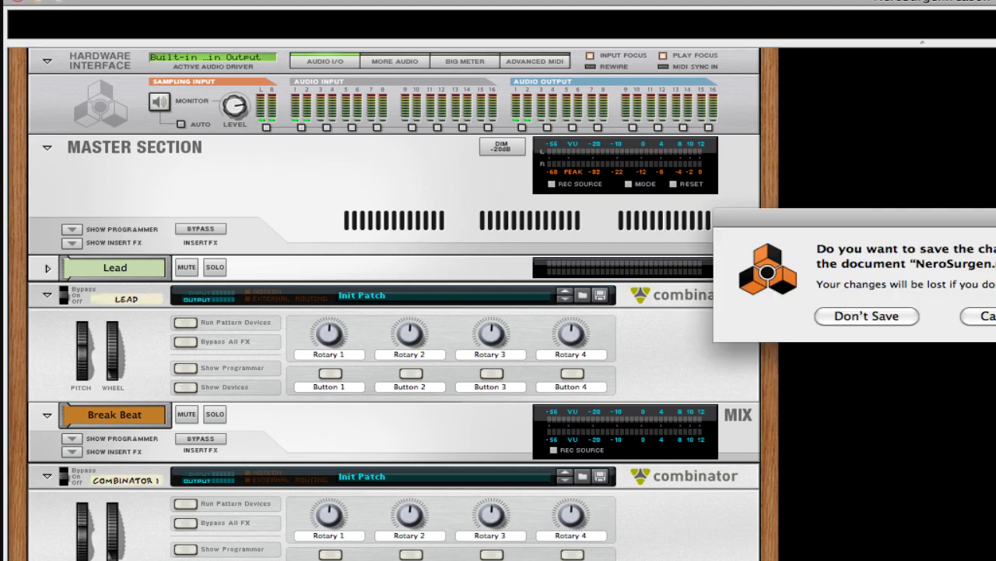
left_click(832, 316)
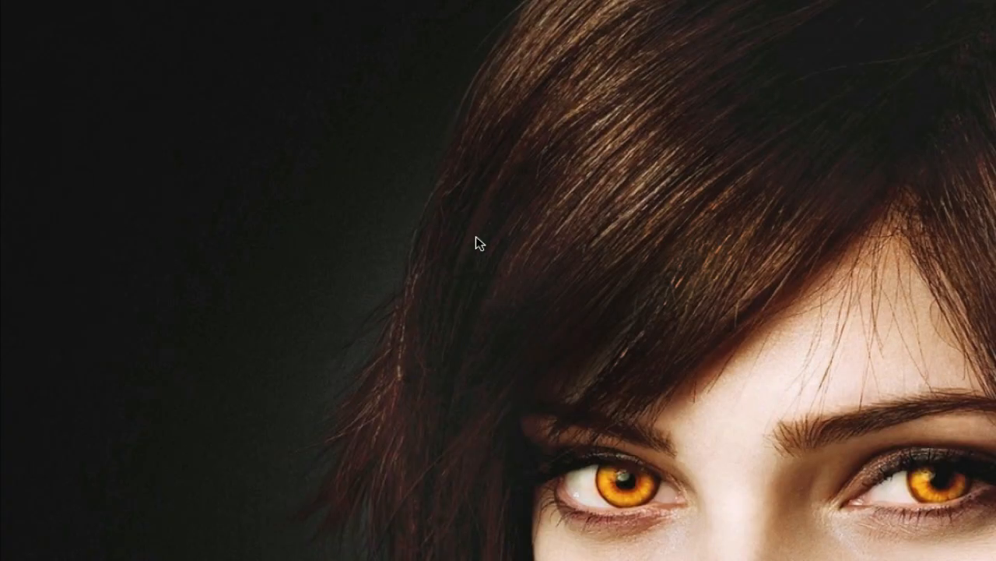
left_click(125, 0)
left_click(131, 2)
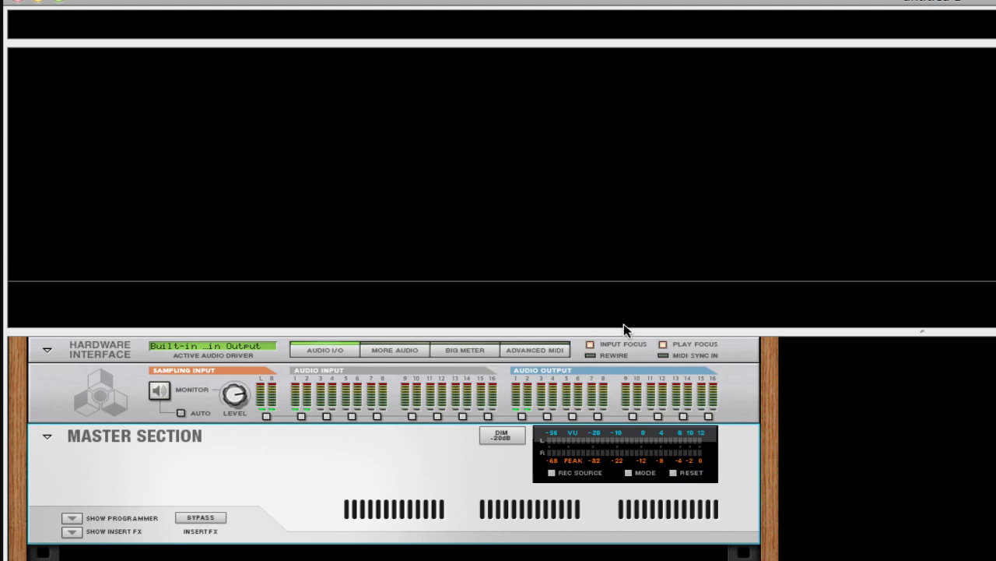
- Enlarge the new song's rack over the sequencer area and create a Combinator in the empty rack
left_click_drag(624, 332, 623, 43)
right_click(561, 447)
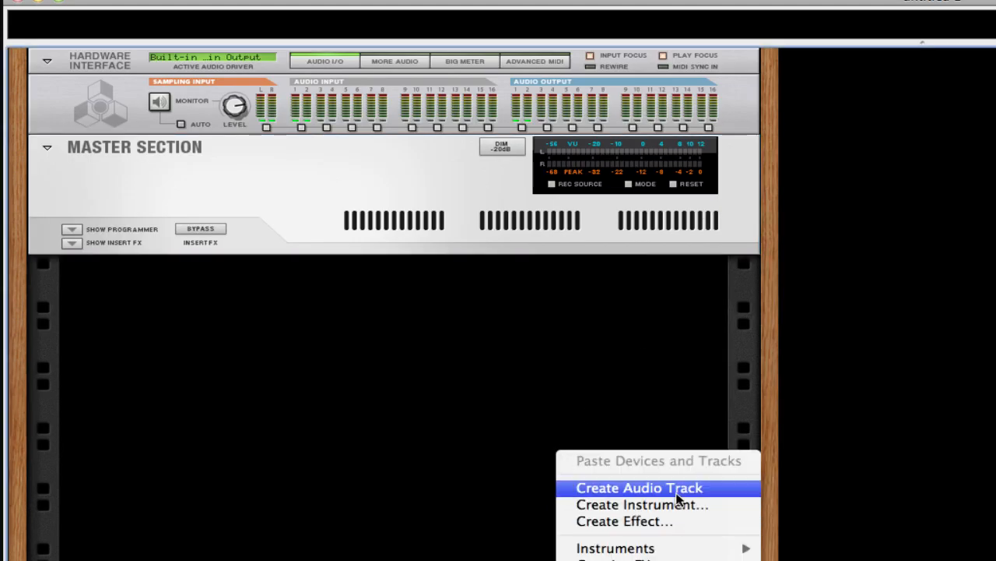
left_click(796, 545)
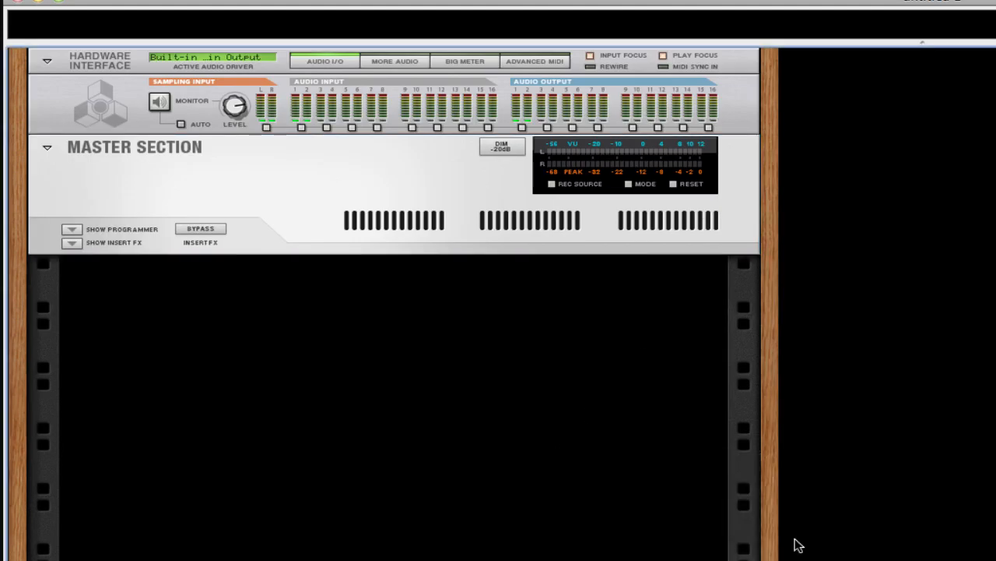
- Create a Dr. Octo Rex inside the Combinator and unfold its programmer
right_click(289, 430)
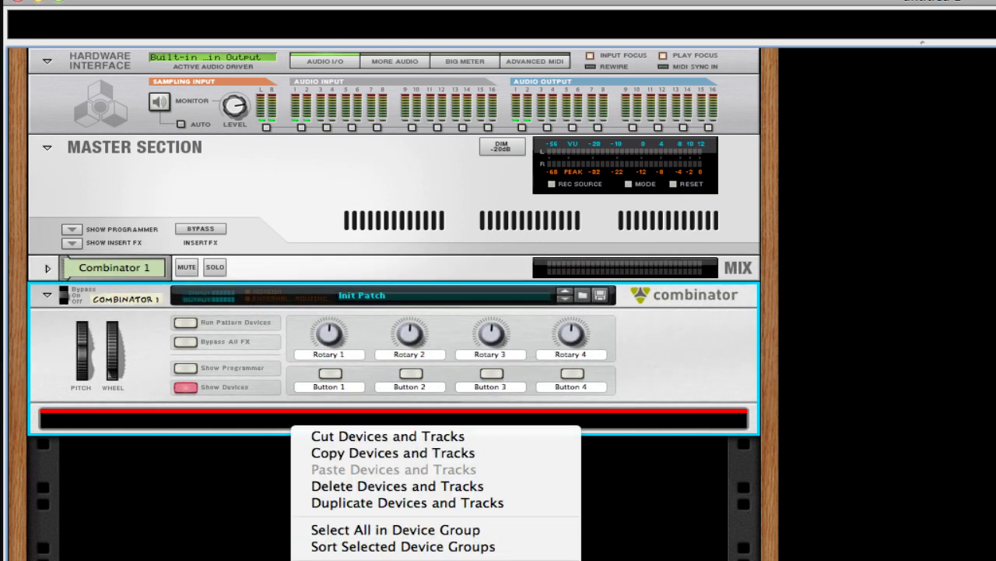
left_click(631, 555)
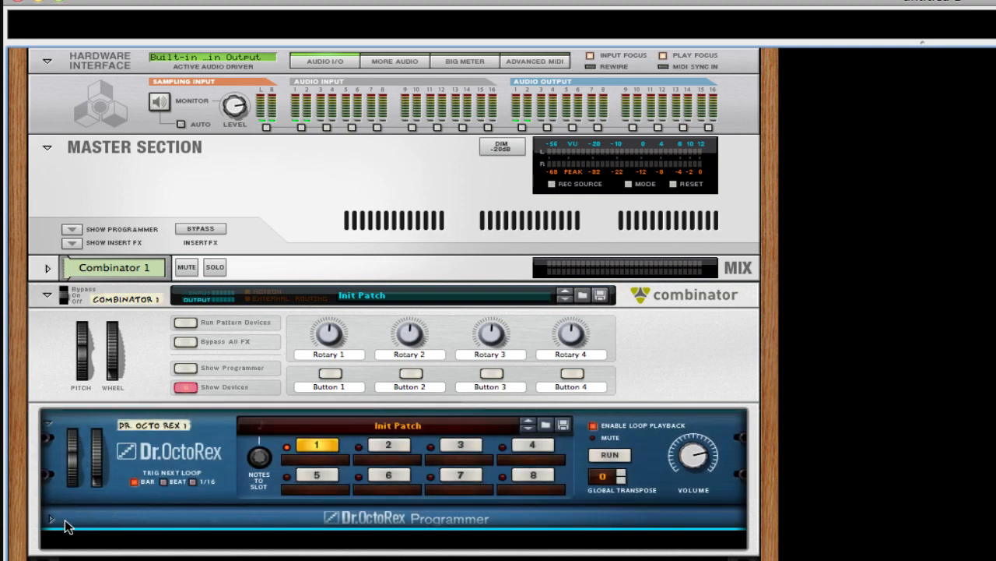
left_click(50, 520)
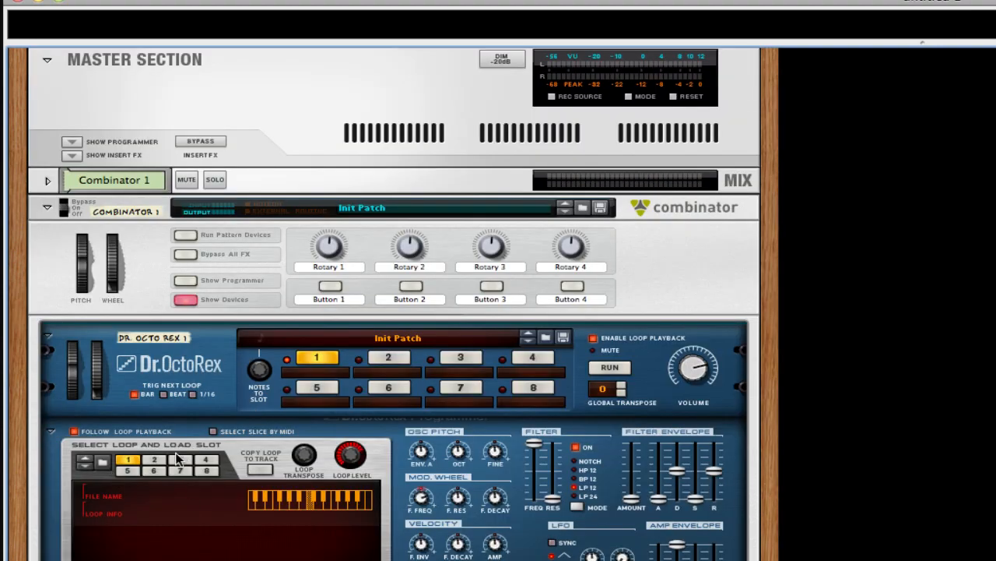
- Open the REX file browser for loop slot 1 and go up to the Reason Factory Sound Bank
left_click(102, 462)
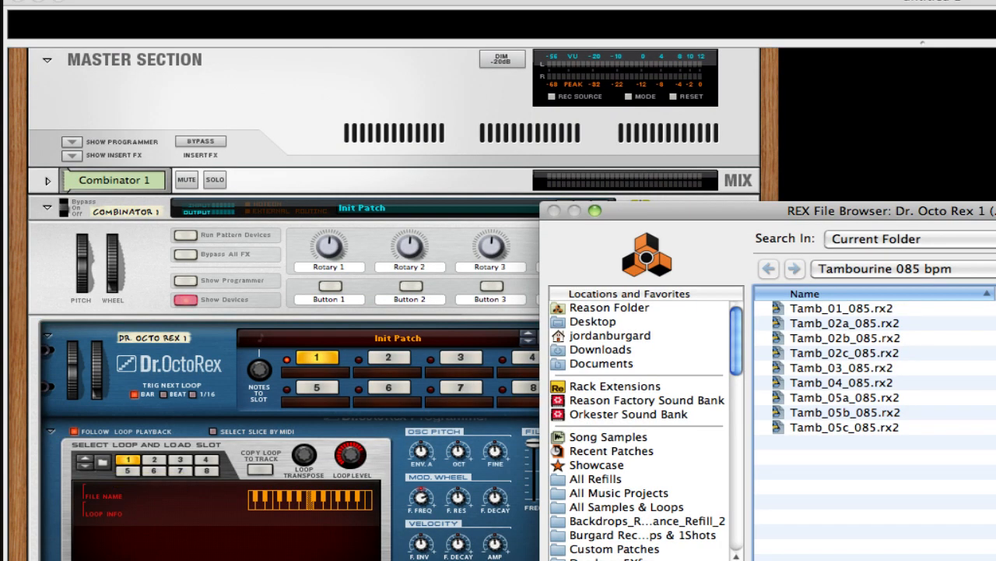
left_click(937, 270)
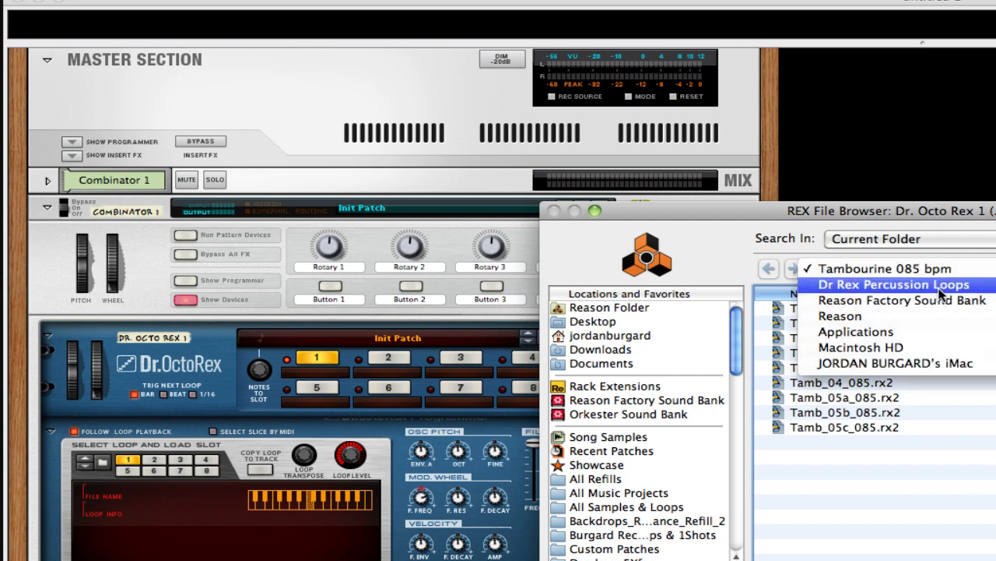
left_click(939, 289)
left_click(916, 270)
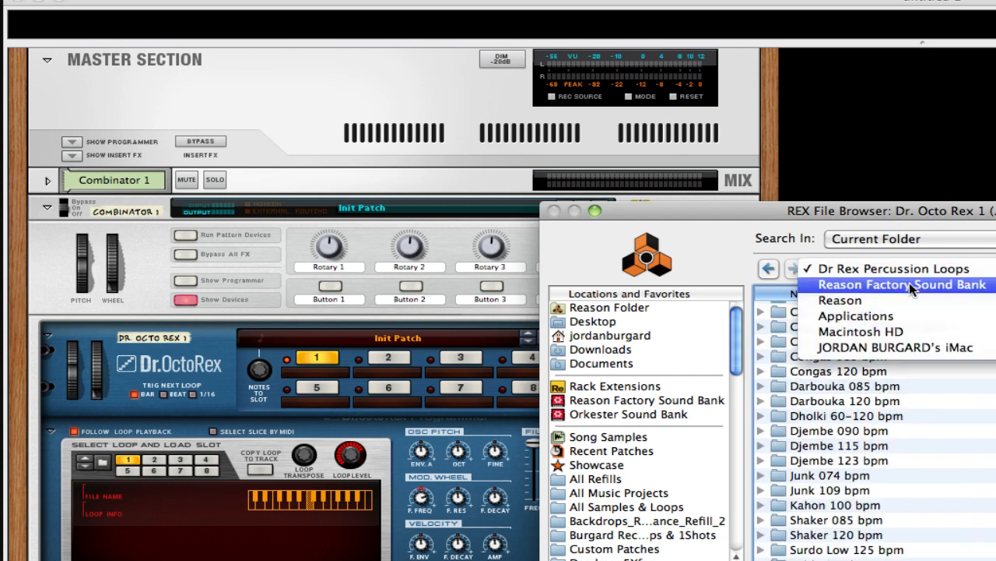
left_click(909, 284)
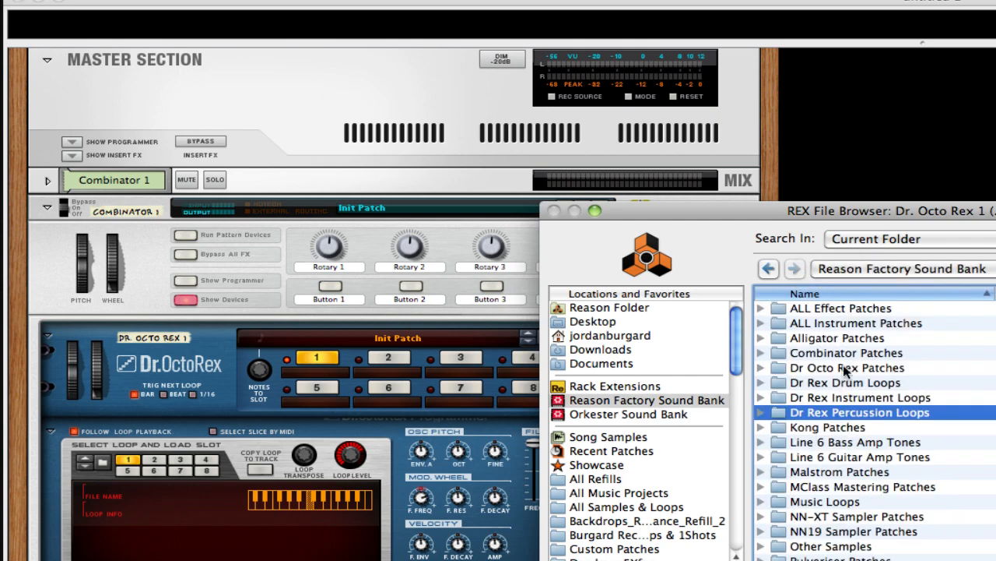
- Expand the Dr Rex Drum Loops folder through Electro House and Drum Loops to the 130 4OnTheFloor 1 folder
left_click(760, 382)
scroll(914, 423, "down", 5)
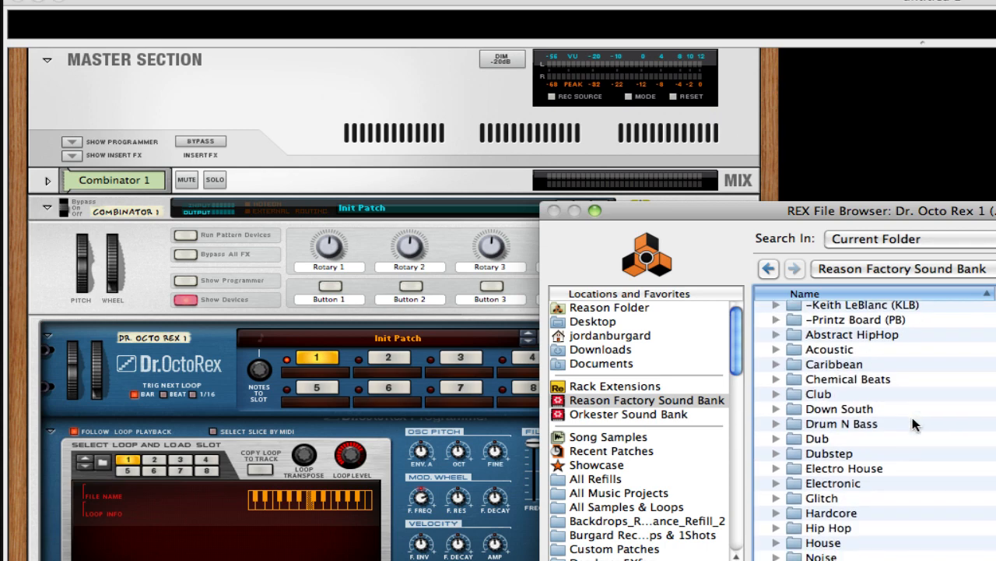
scroll(915, 423, "down", 3)
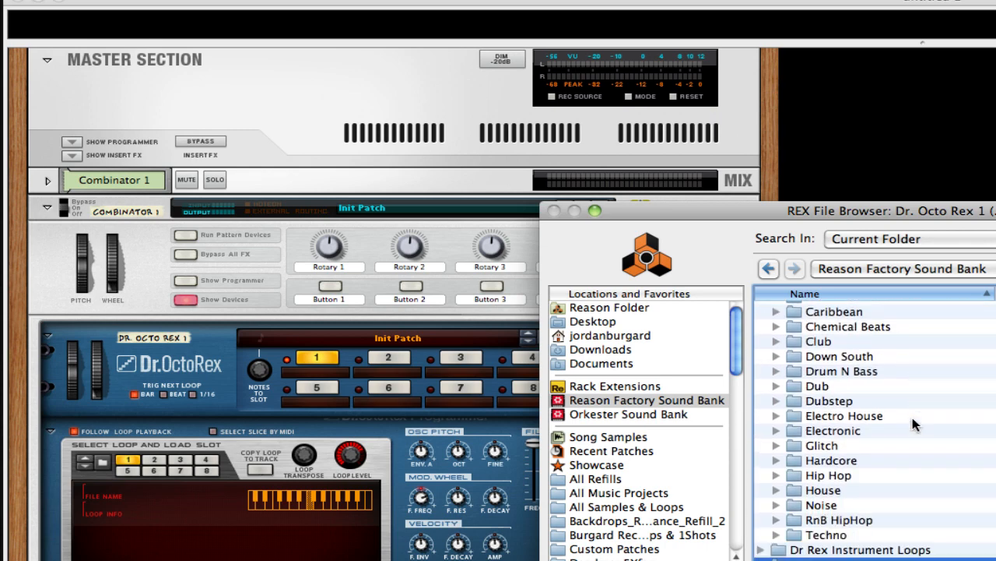
left_click(776, 416)
left_click(791, 431)
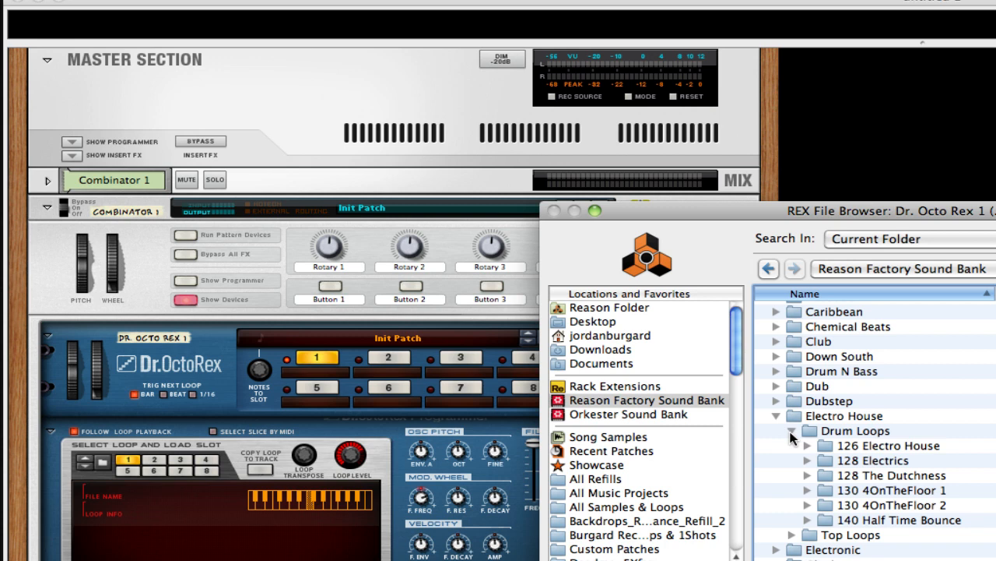
left_click(807, 490)
scroll(956, 466, "down", 5)
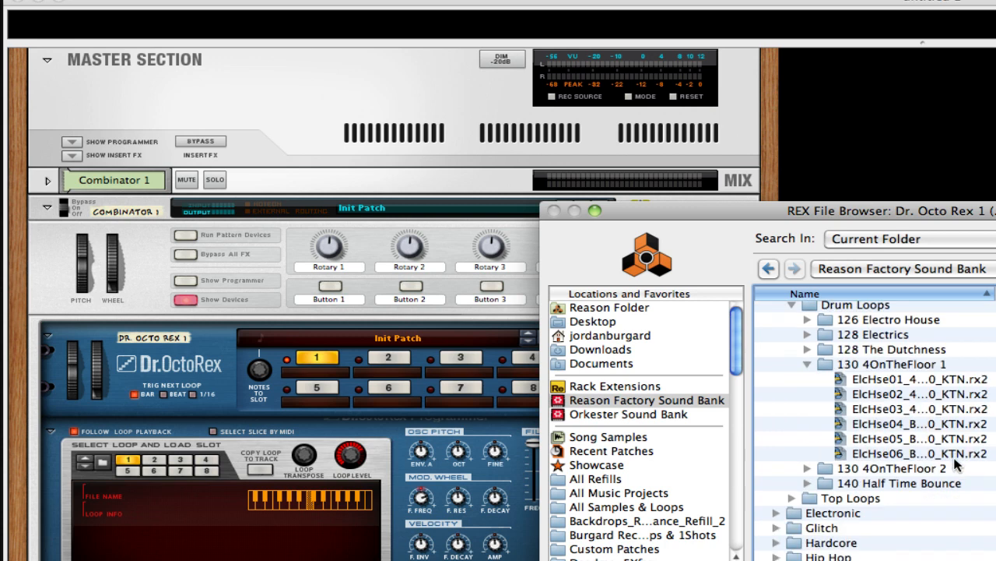
- Audition the loops ElcHse02 through ElcHse06 and ElcHse01 from the 130 4OnTheFloor 1 folder
left_click(860, 397)
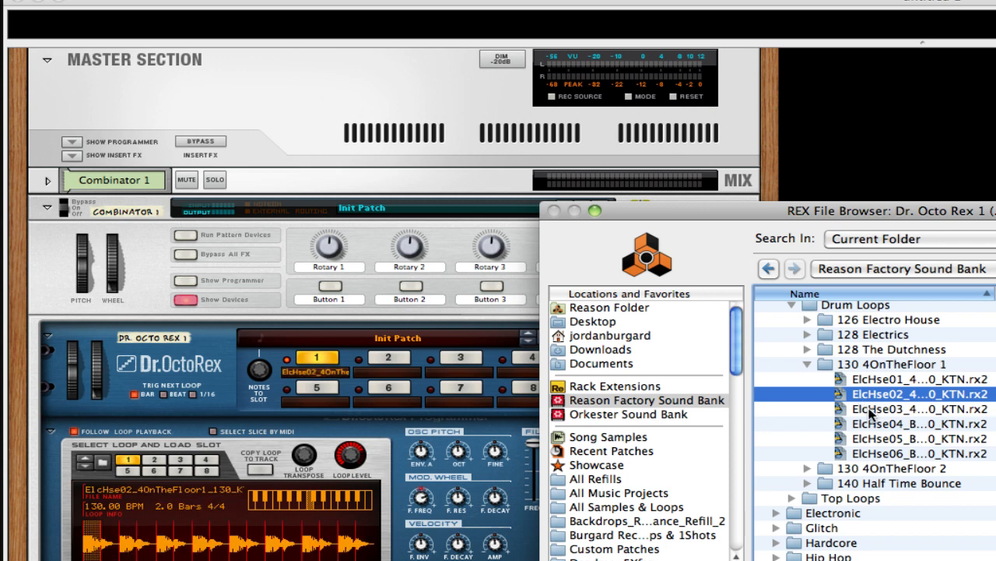
left_click(869, 411)
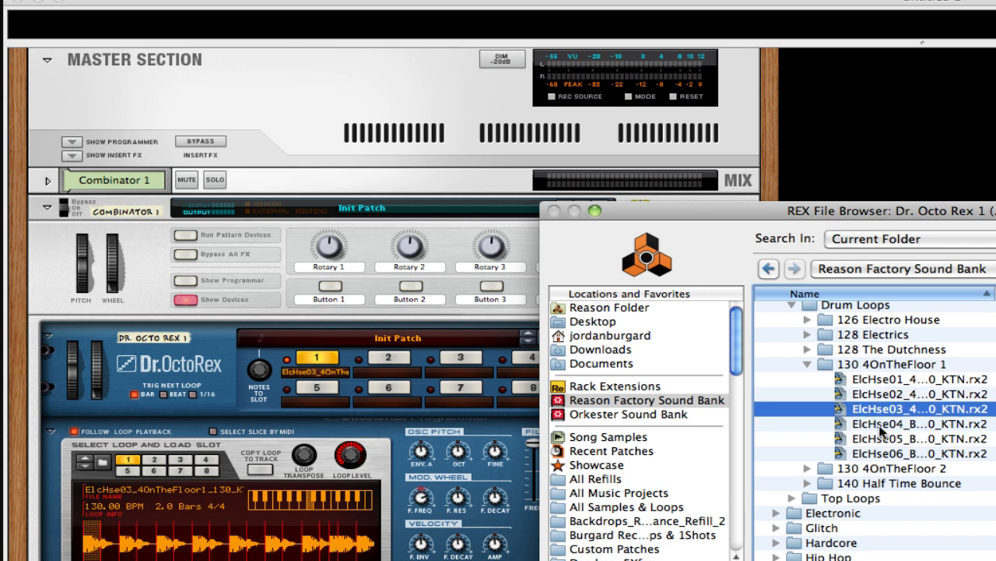
left_click(880, 424)
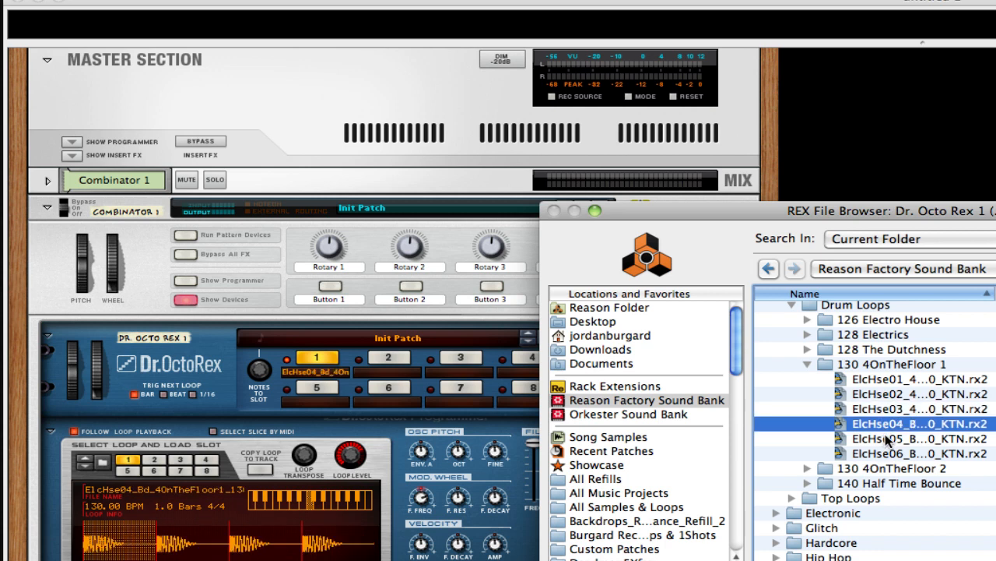
left_click(888, 438)
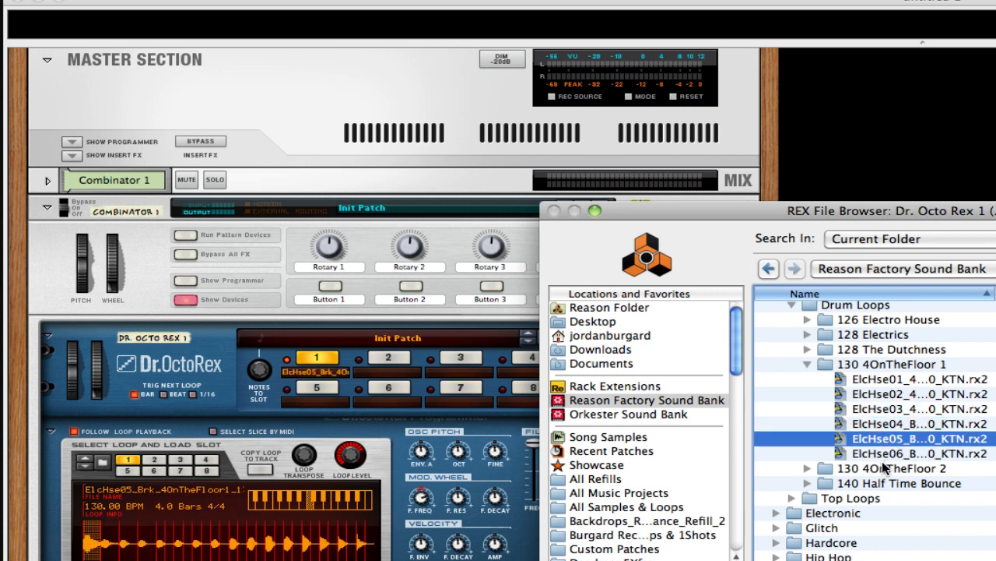
left_click(888, 454)
left_click(928, 379)
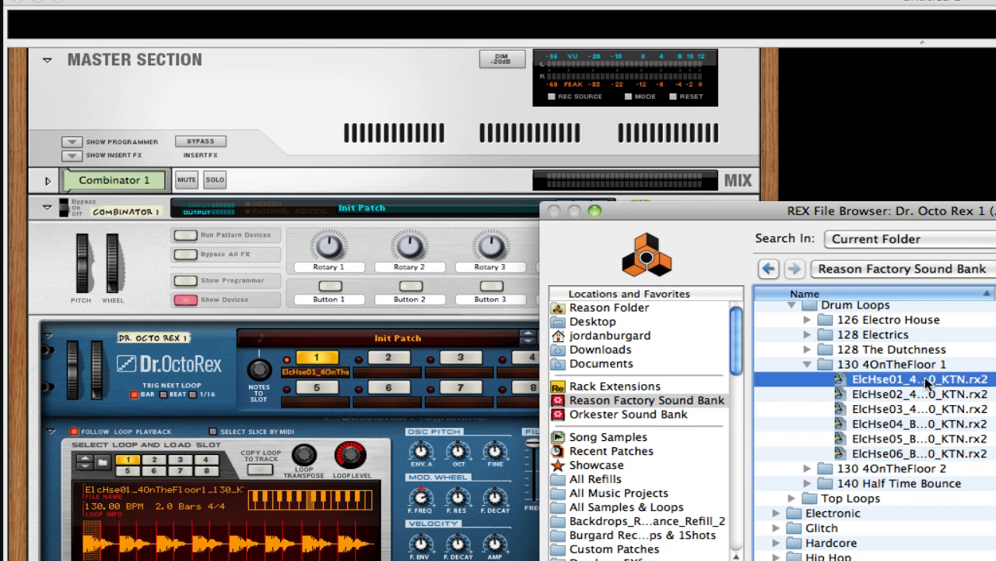
- Audition the loops ElcHse01 through ElcHse07 in the 130 4OnTheFloor 2 folder and load ElcHse01_4OnTheFloor2 into slot 1
left_click(807, 363)
left_click(808, 378)
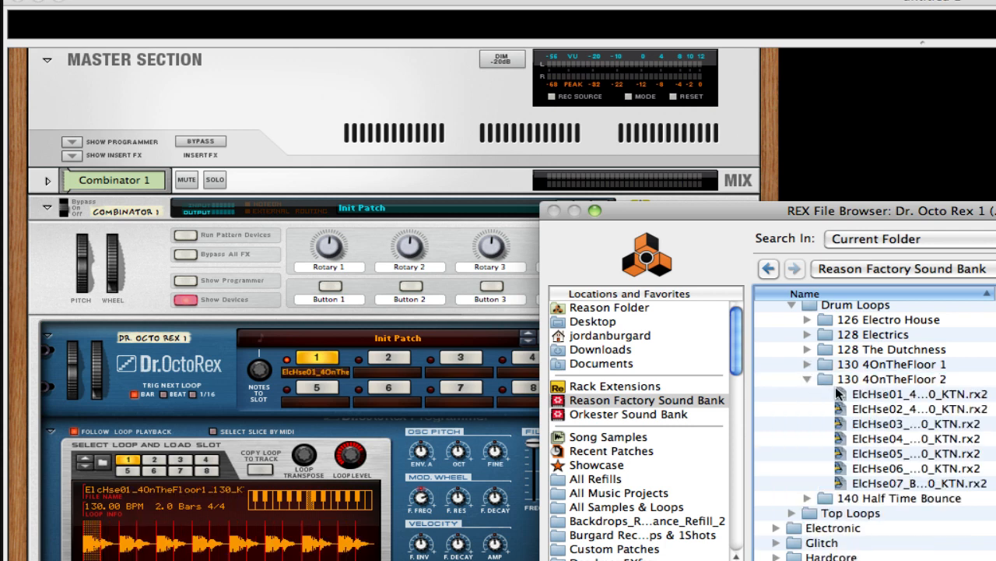
left_click(860, 395)
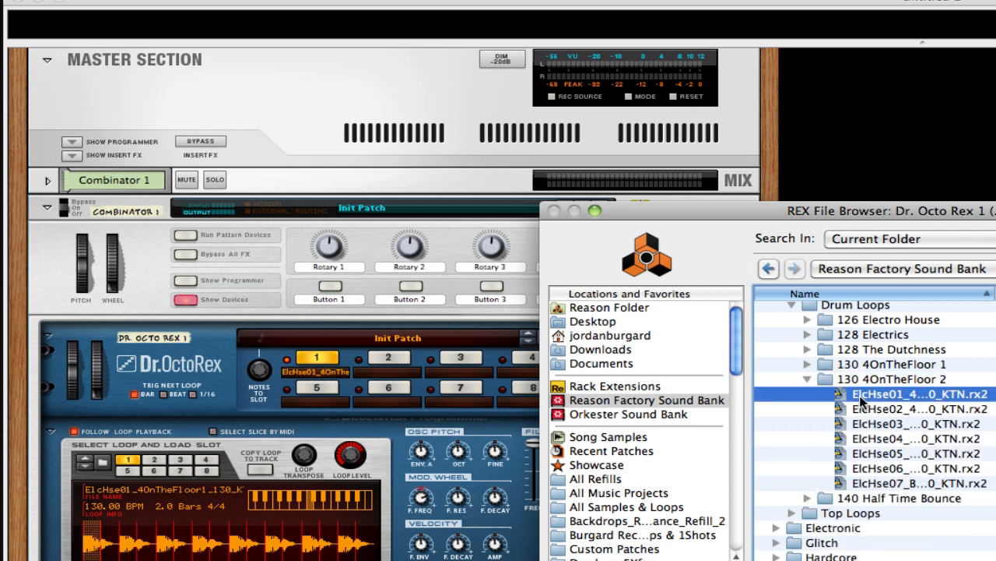
left_click(917, 408)
left_click(916, 423)
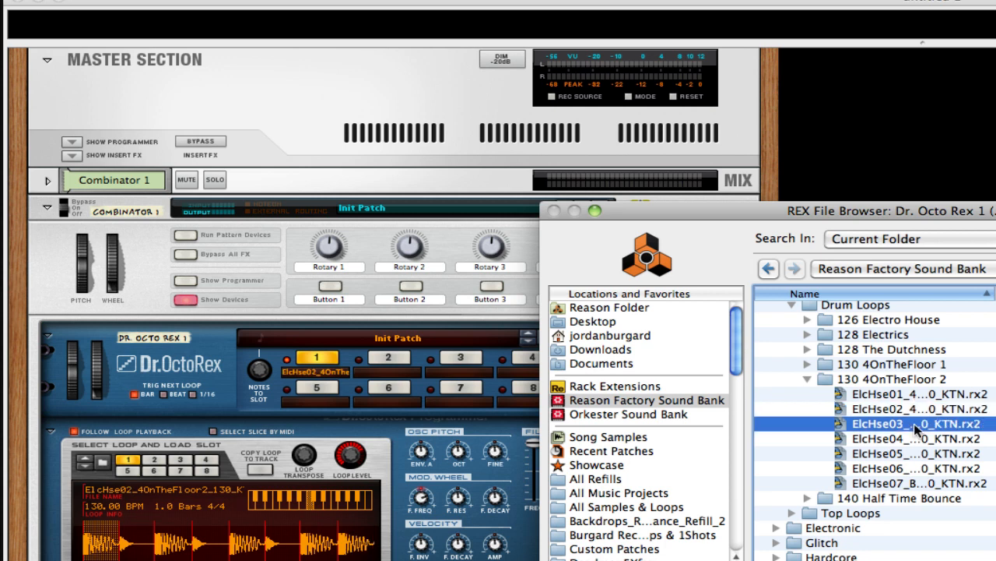
left_click(919, 440)
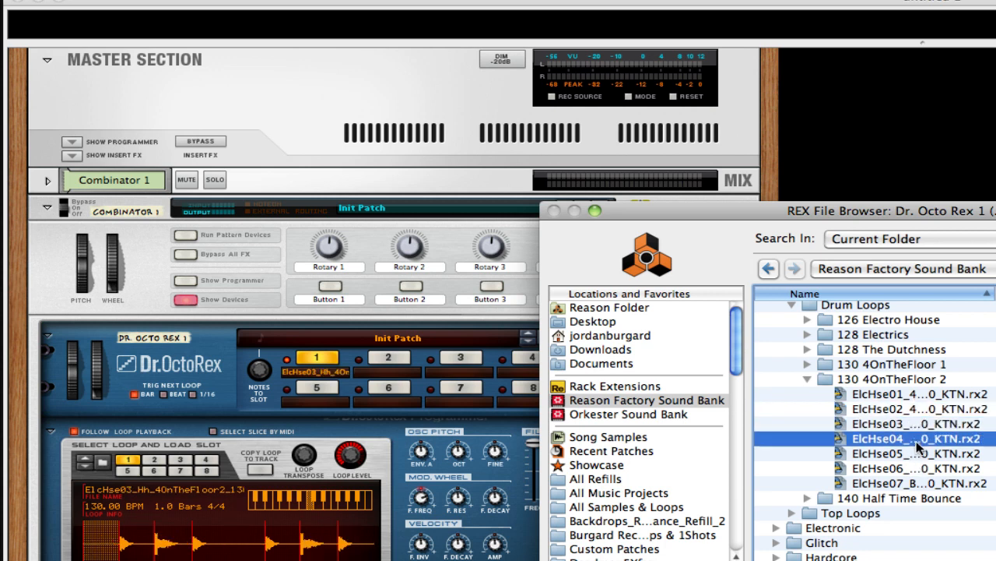
left_click(918, 455)
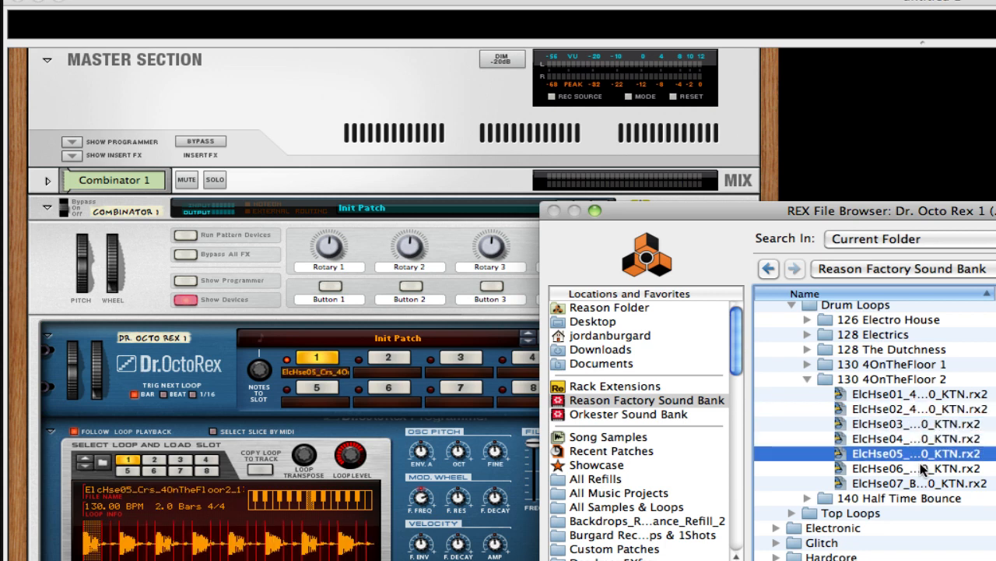
left_click(922, 468)
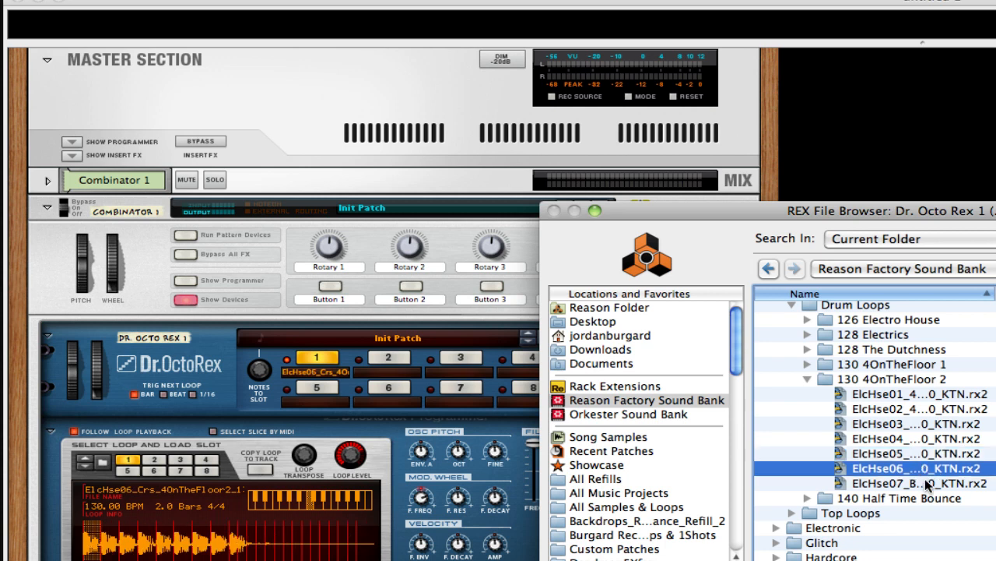
left_click(925, 483)
left_click(917, 392)
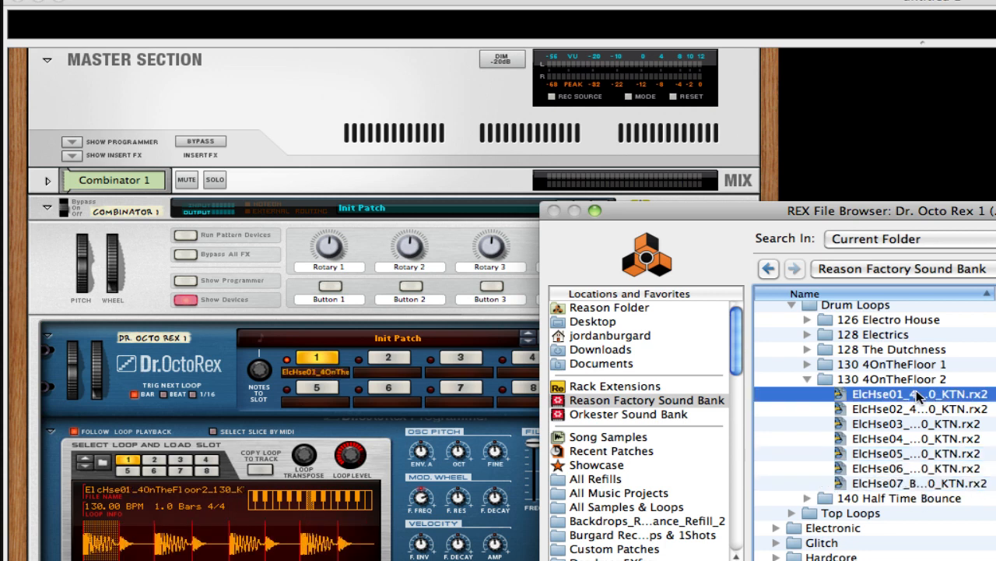
key("Return")
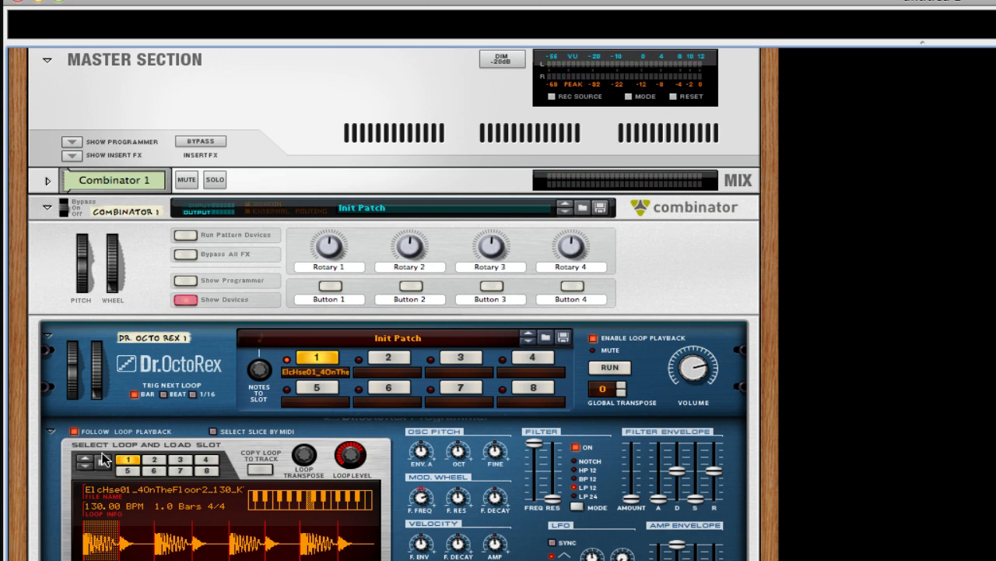
- Audition the loops ElcHse01, ElcHse02, ElcHse04 and ElcHse05 in the 140 Half Time Bounce folder for slot 1
left_click(103, 462)
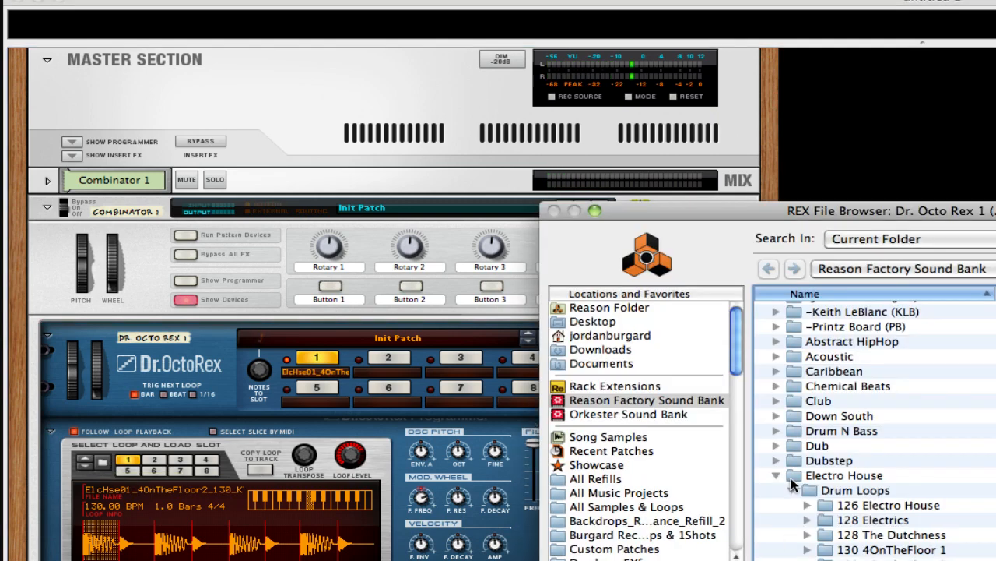
left_click(807, 549)
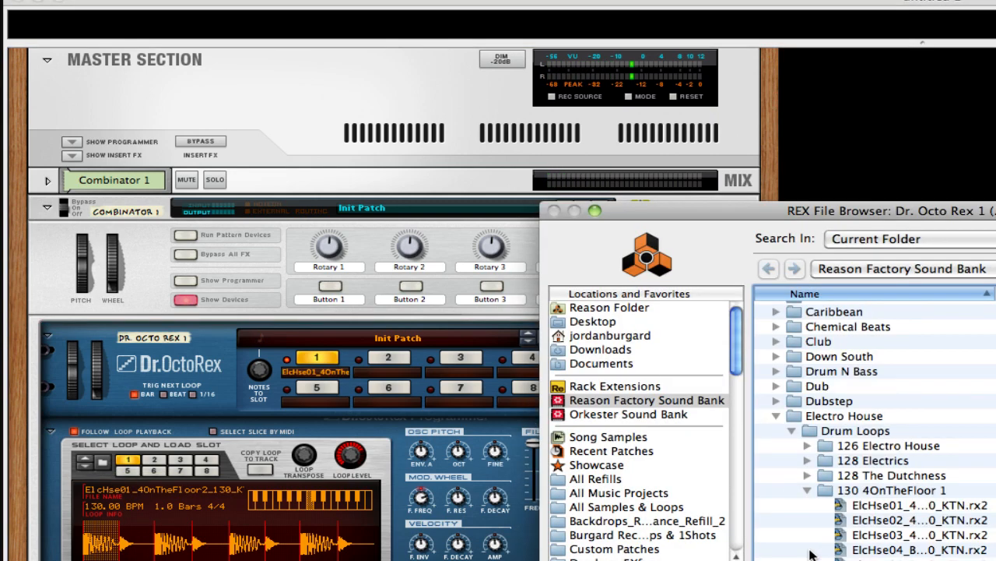
left_click(807, 490)
left_click(806, 505)
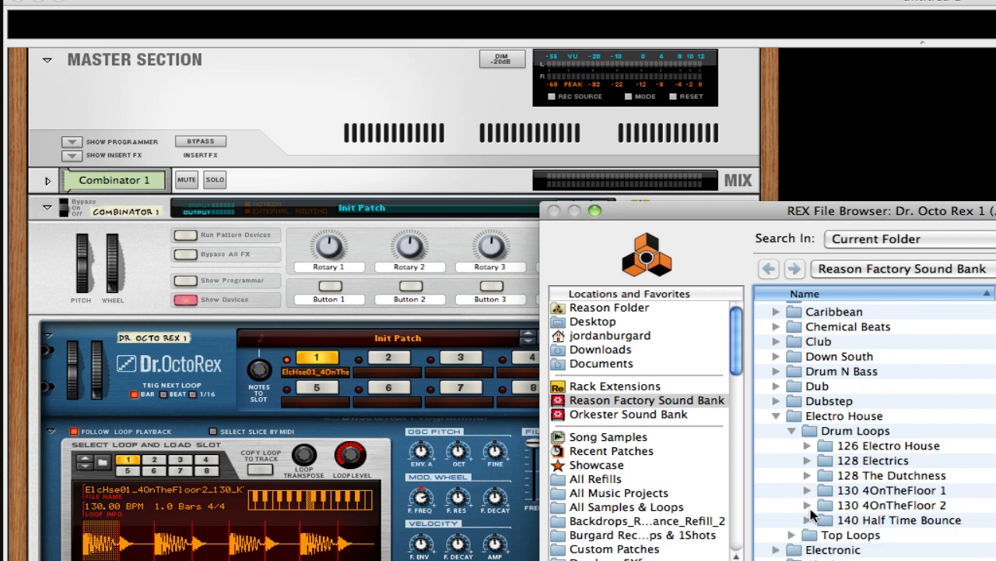
left_click(807, 519)
left_click(935, 480)
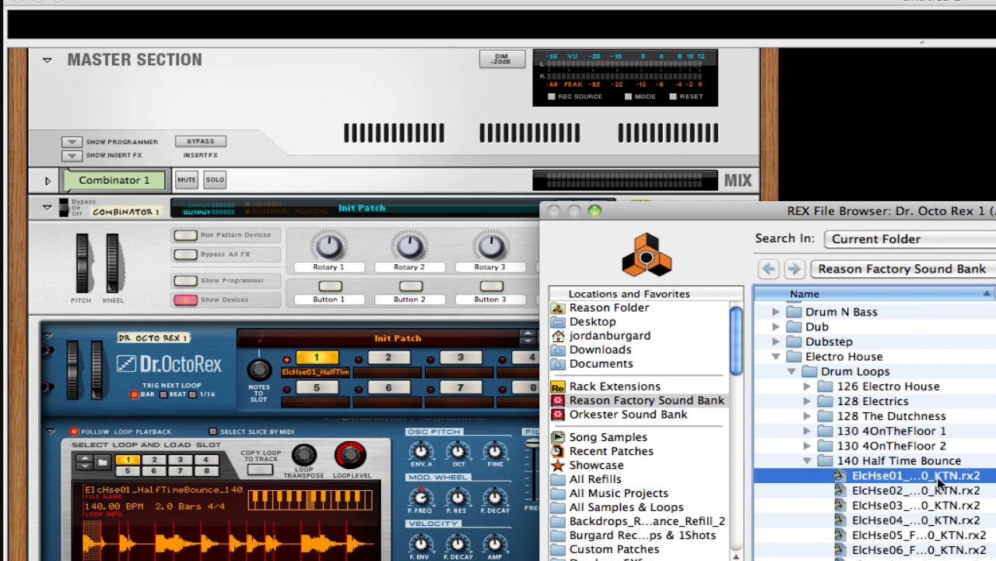
left_click(938, 491)
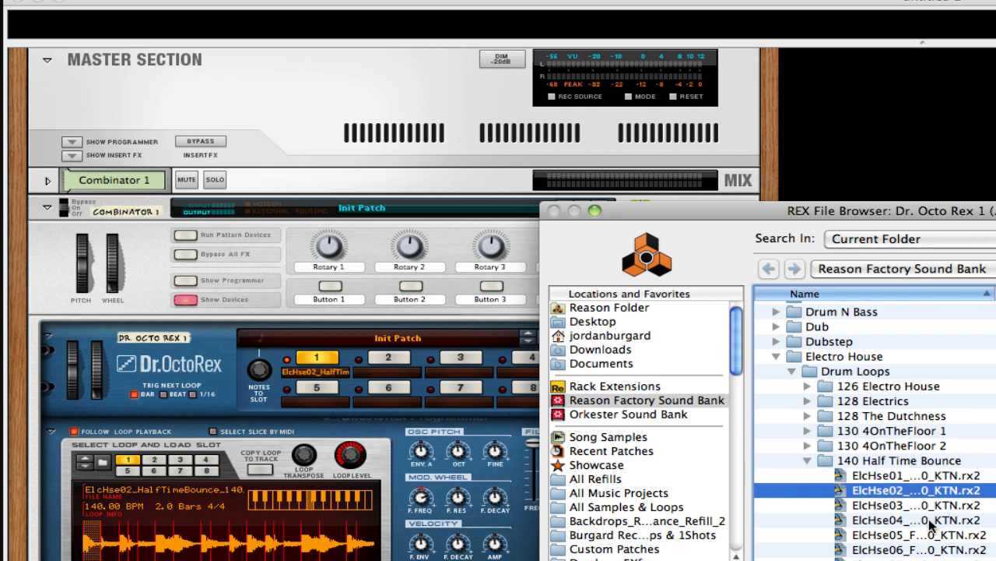
left_click(936, 520)
left_click(940, 535)
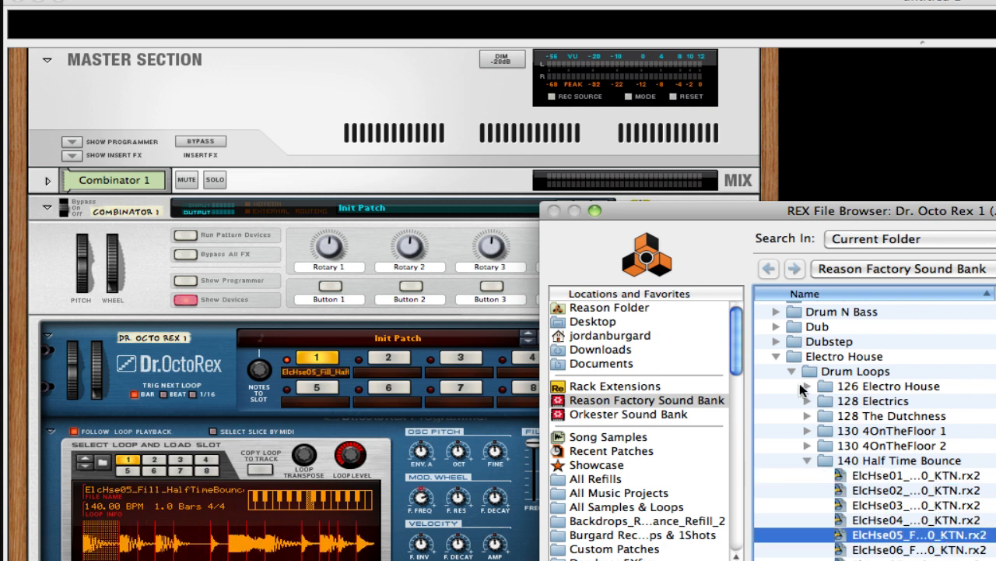
- Load ElcHse01_TheDutchness from the 128 The Dutchness folder into loop slot 1
left_click(807, 460)
left_click(807, 416)
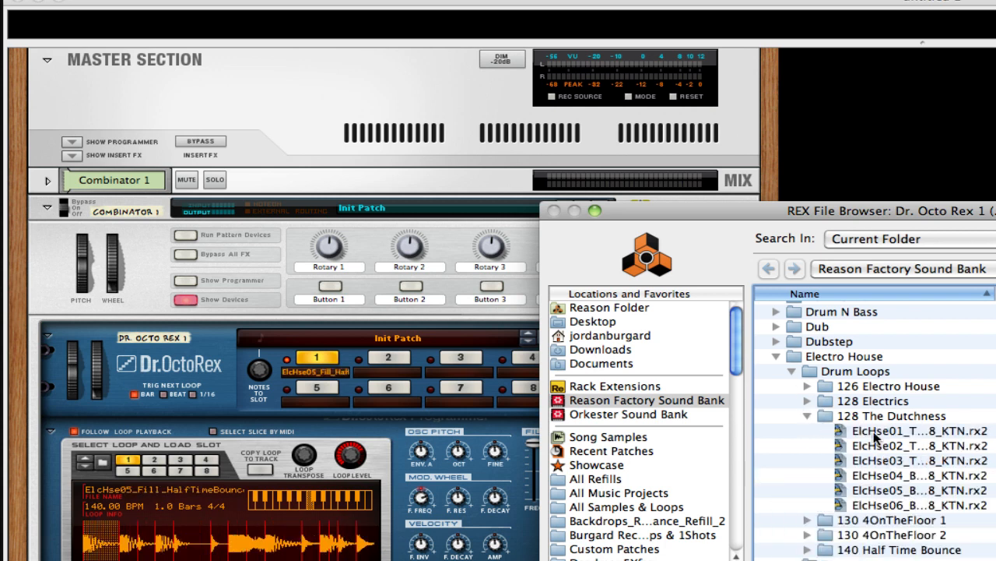
left_click(882, 431)
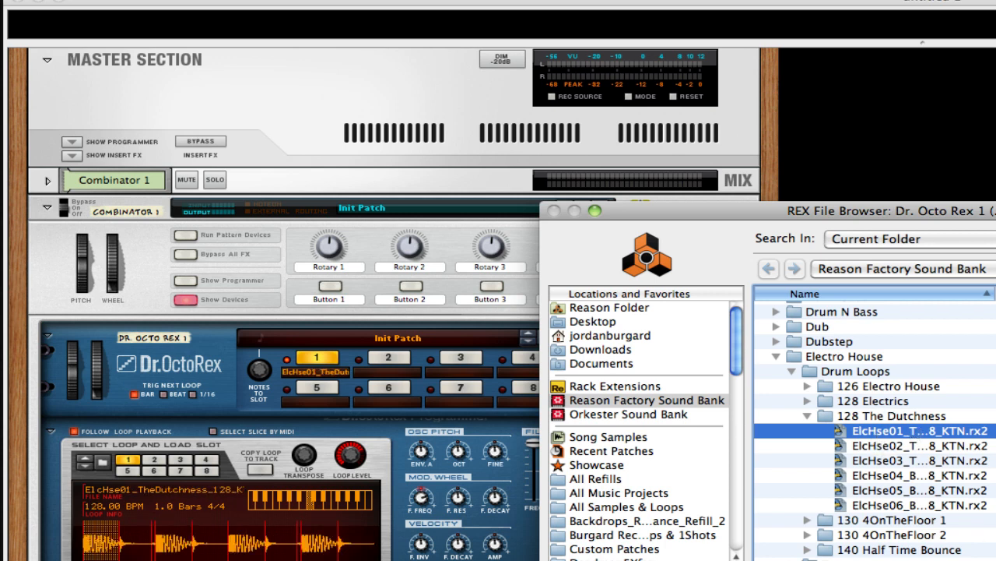
left_click(992, 557)
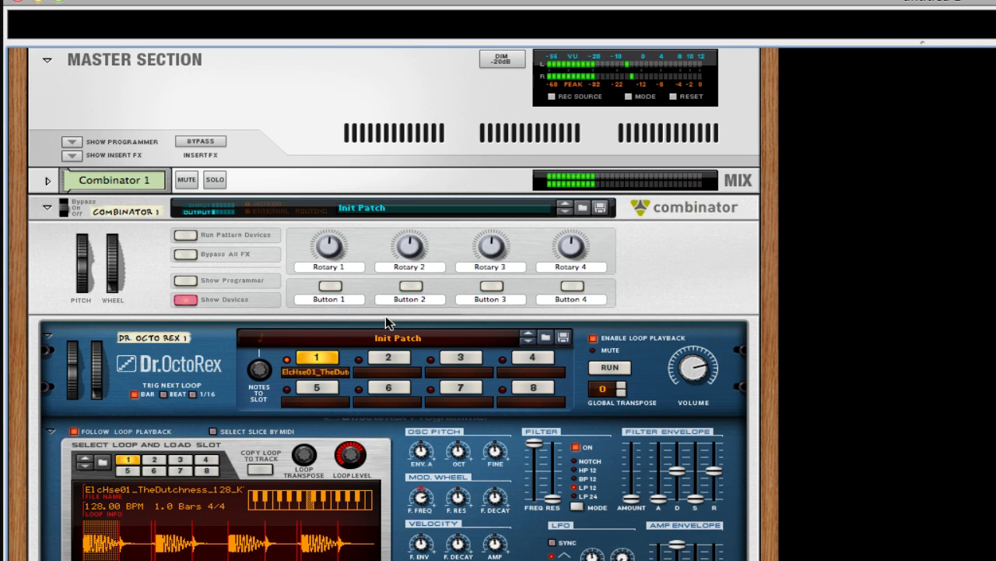
- Reopen the REX file browser for slot 1 and audition ElcHse02, ElcHse04, ElcHse05 and ElcHse06 in the 128 The Dutchness folder
left_click(102, 461)
scroll(867, 517, "down", 5)
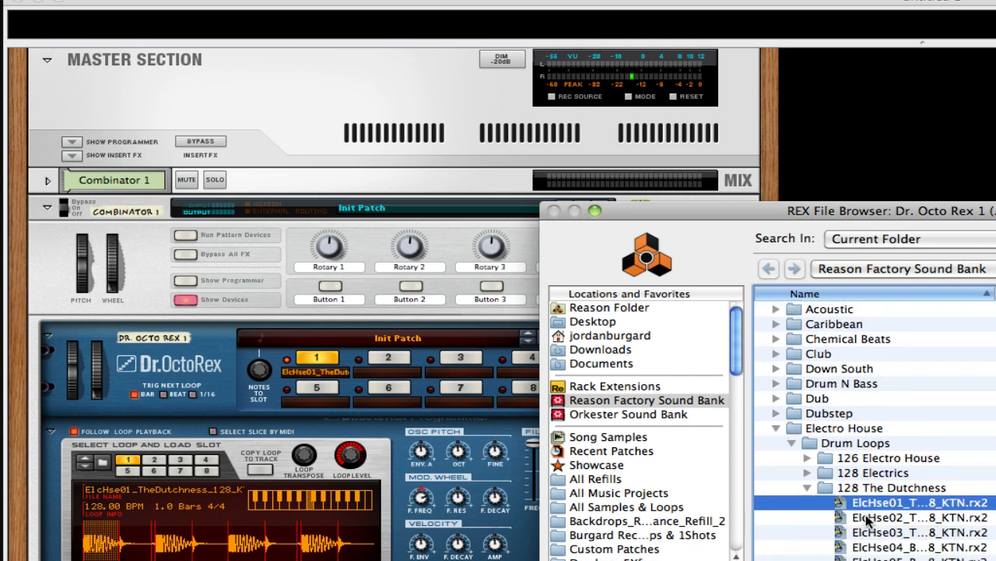
left_click(865, 505)
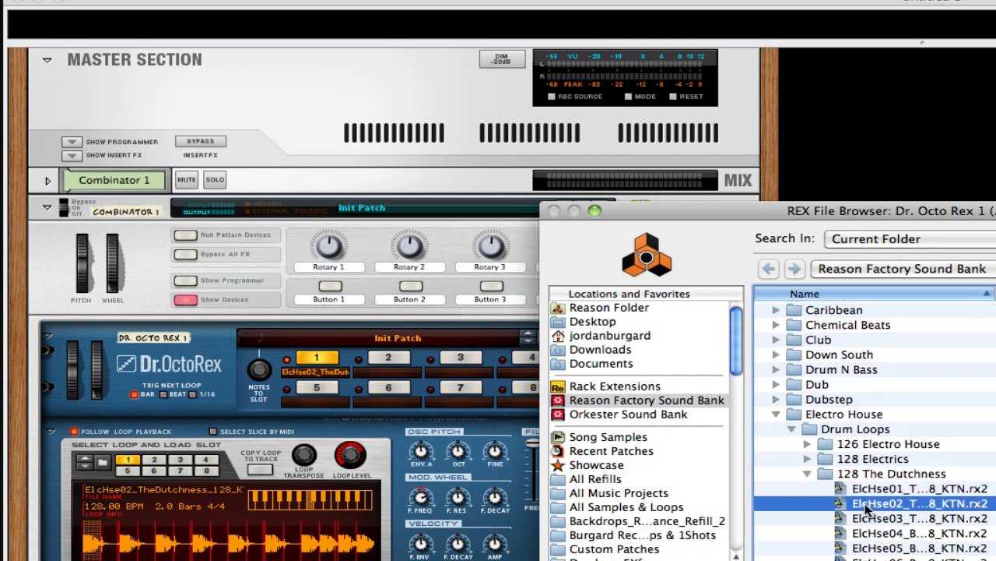
left_click(872, 534)
left_click(897, 549)
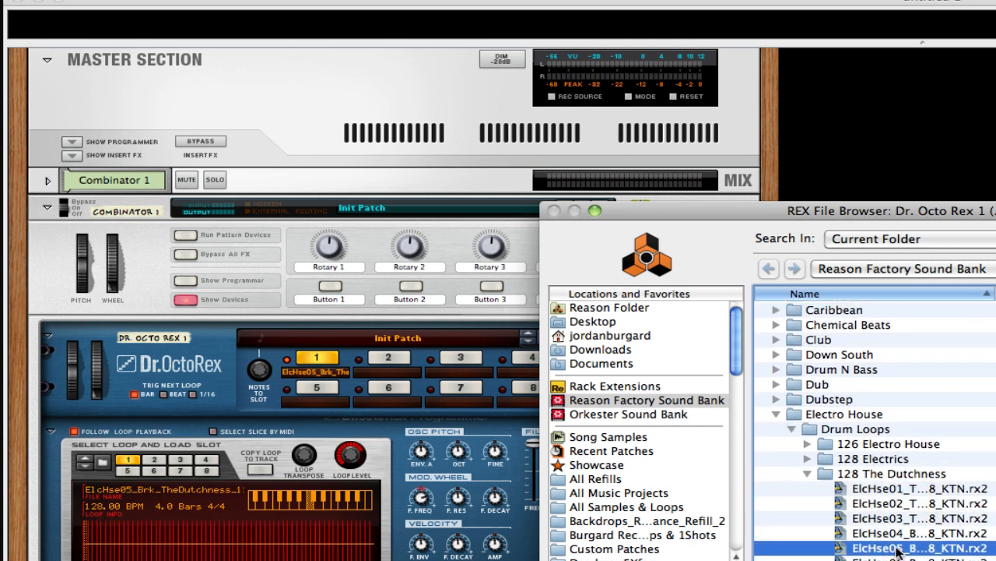
left_click(899, 558)
- Audition ElcHse02_Electrics in the 128 Electrics folder, and expand the 126 Electro House folder
left_click(807, 473)
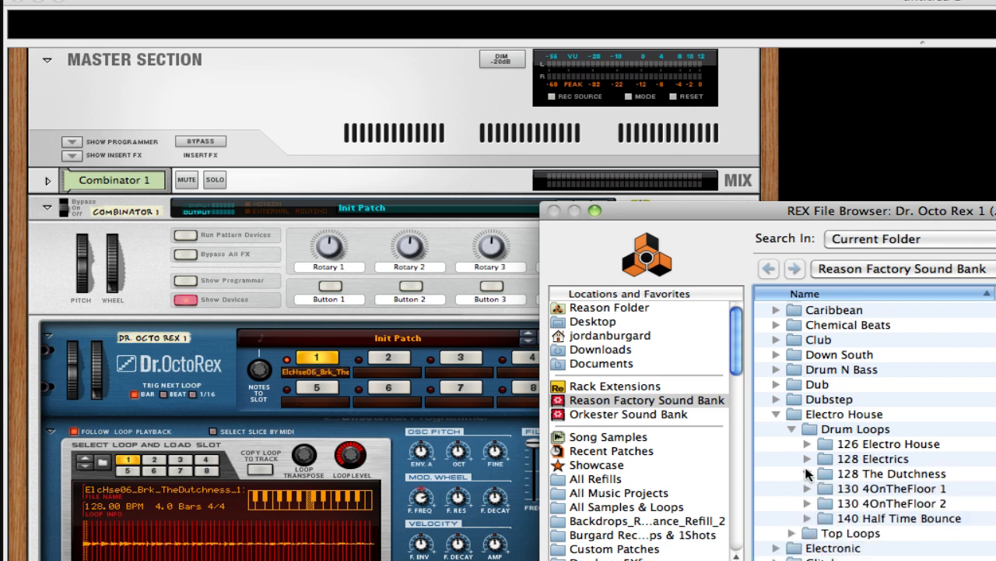
left_click(807, 459)
left_click(875, 488)
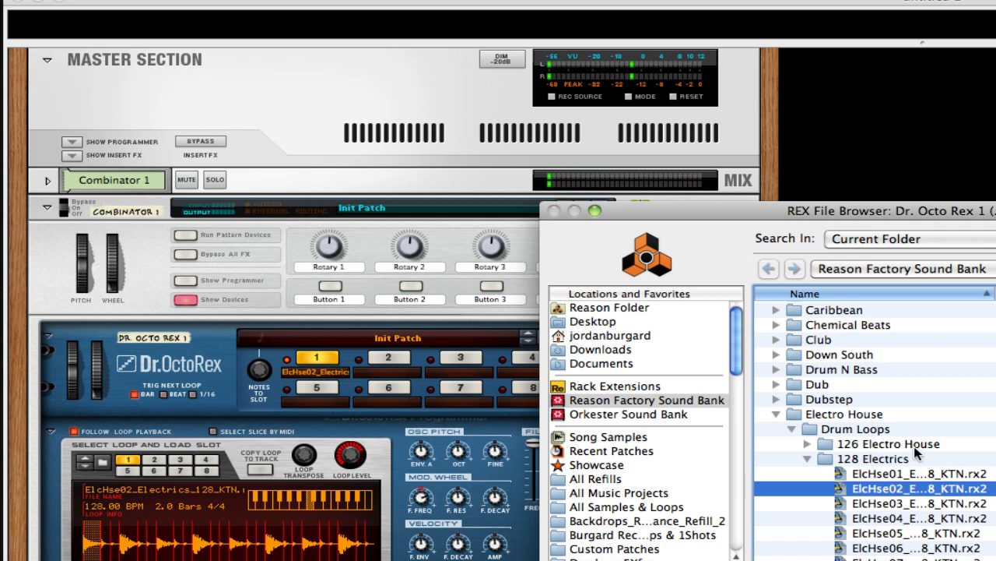
left_click(807, 459)
left_click(806, 443)
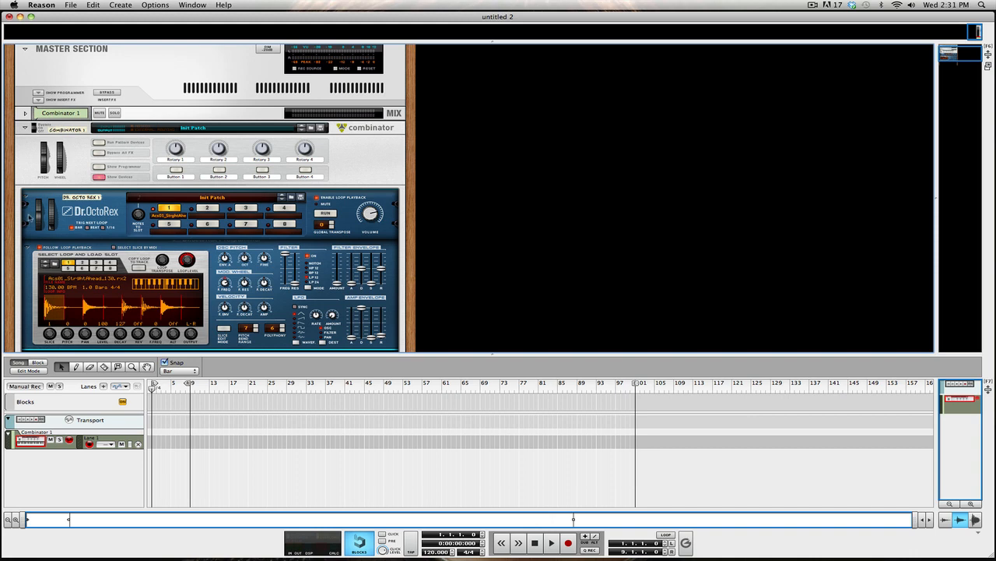
- Load Acs01_StrghtAhead_130.rx2 from the Dr Rex Drum Loops folder into slot 1
left_click(54, 266)
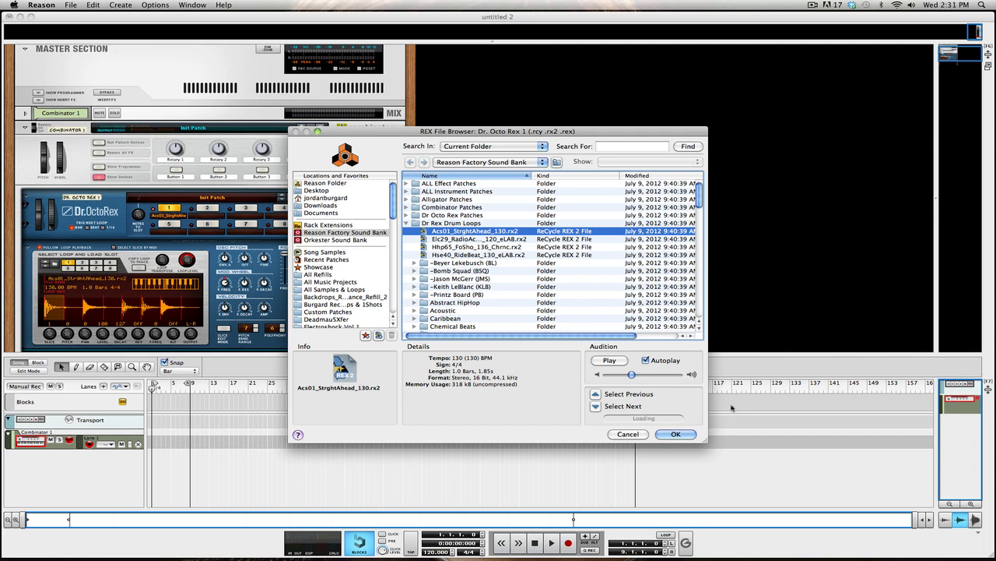
left_click(676, 434)
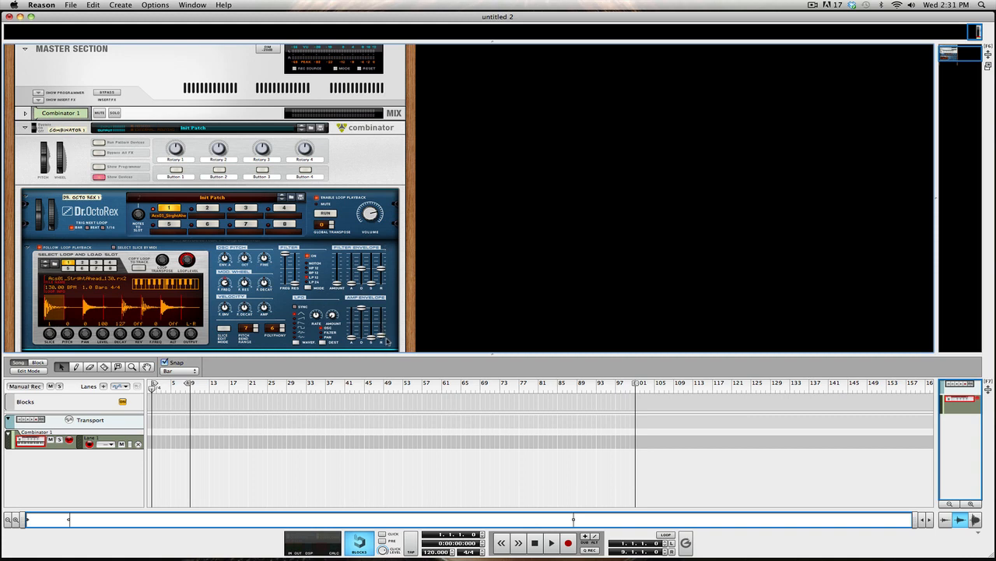
- Raise the amp envelope's sustain and release, raise the filter envelope's sustain, and set the filter envelope's decay to 80
left_click_drag(384, 338, 383, 334)
left_click_drag(382, 322, 374, 321)
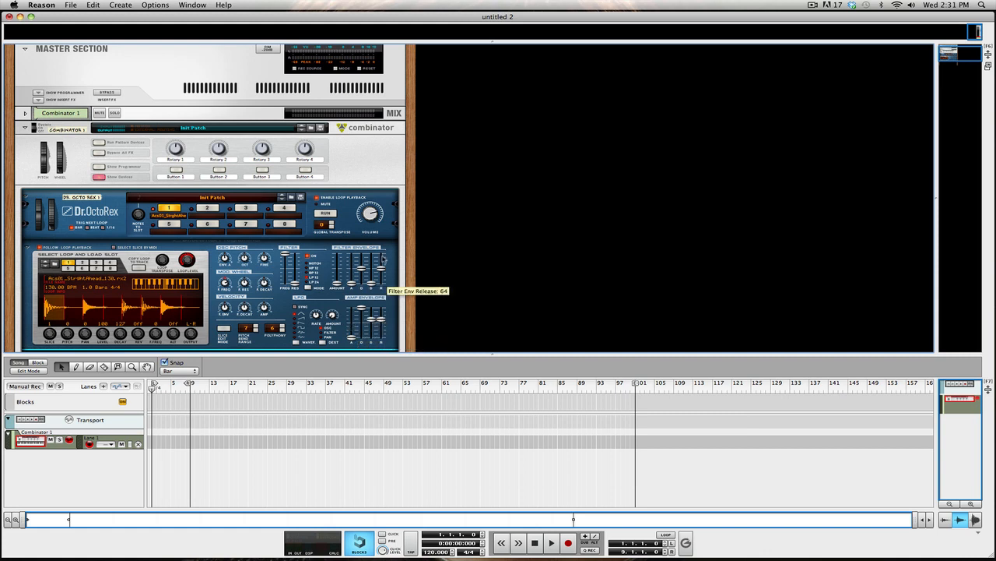
left_click_drag(373, 282, 373, 264)
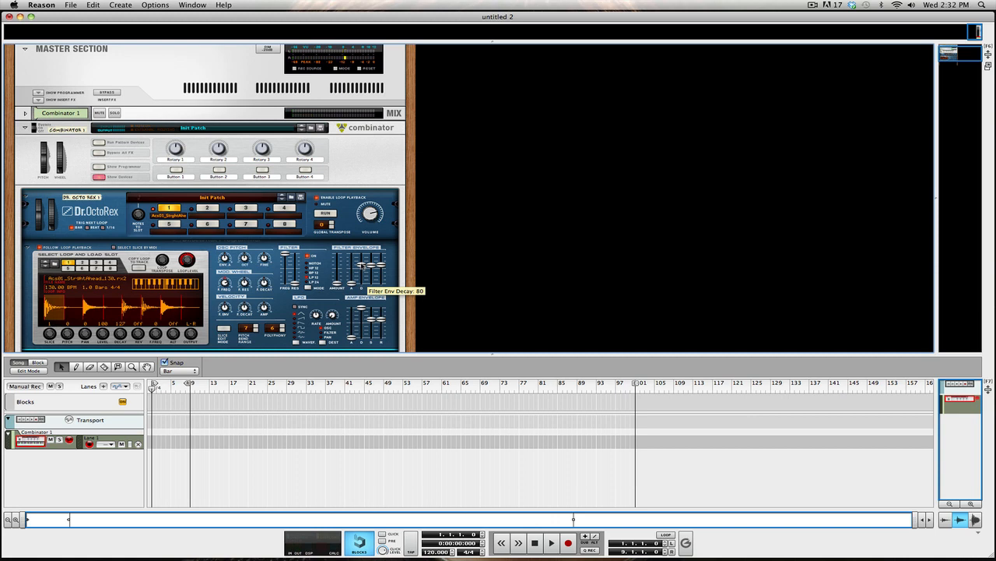
- Set note quantization to 1/32 T at an amount of 50% in the Tool Window and enable quantize during recording
key("F8")
left_click_drag(546, 56, 668, 78)
left_click(635, 117)
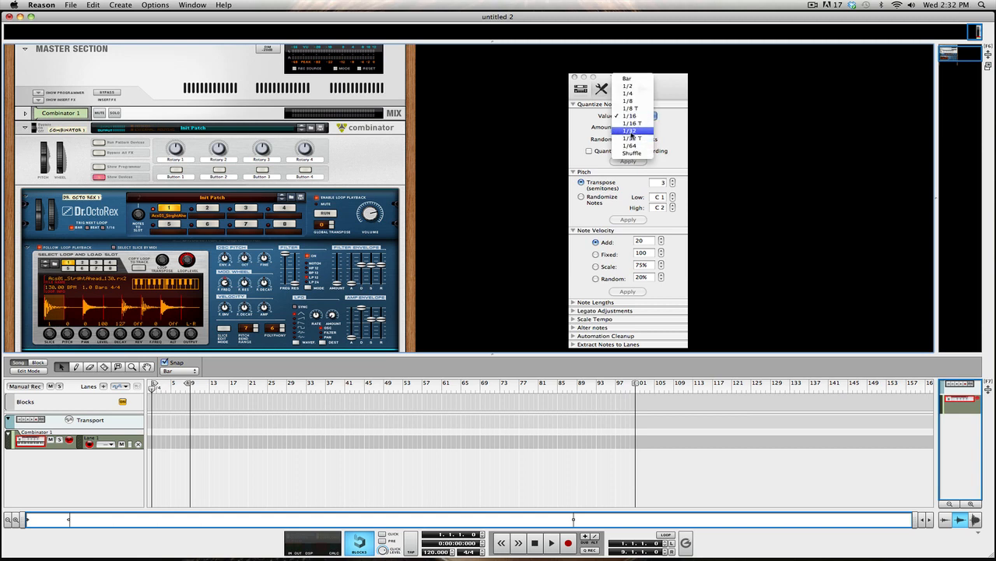
left_click(631, 130)
left_click(636, 127)
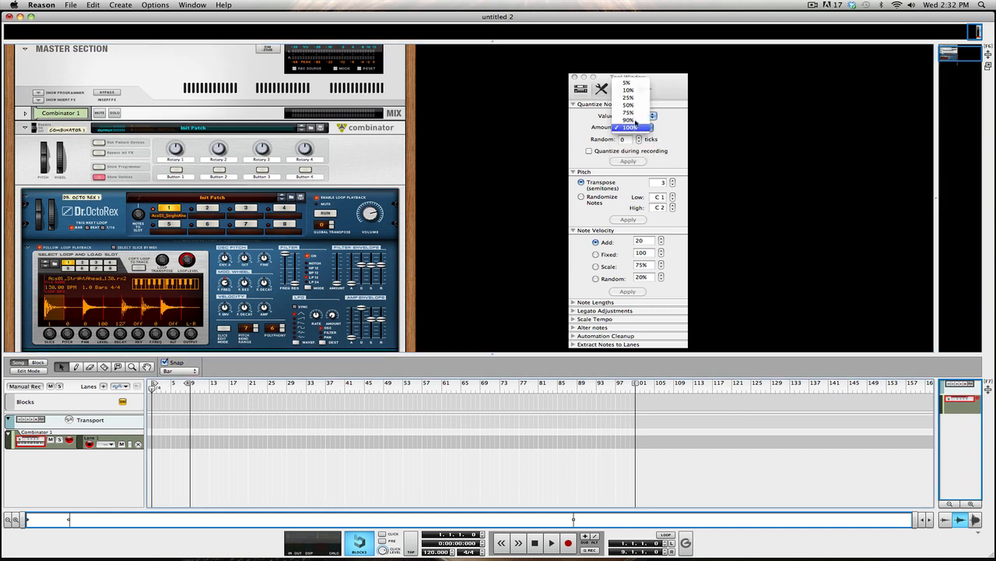
left_click(637, 106)
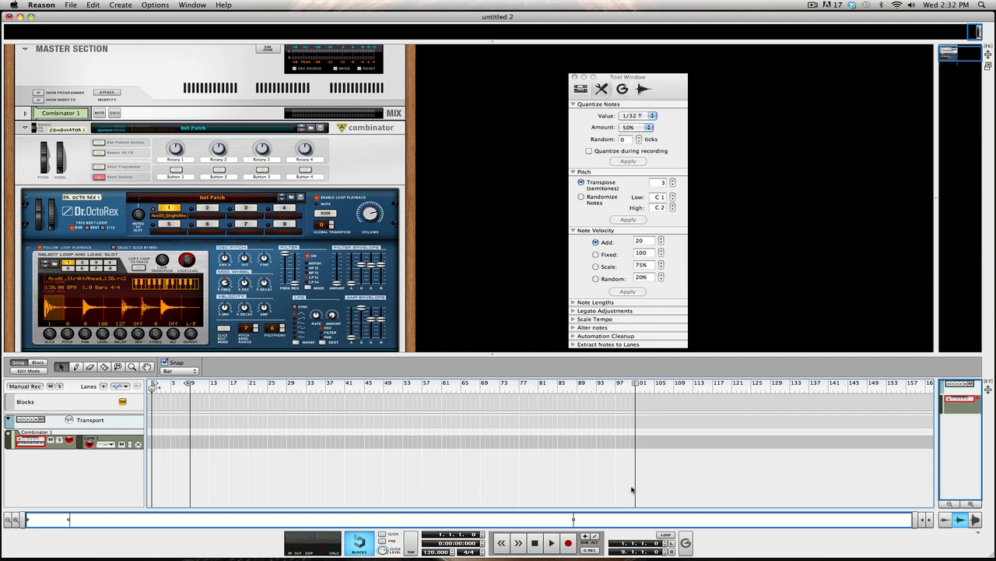
left_click(585, 550)
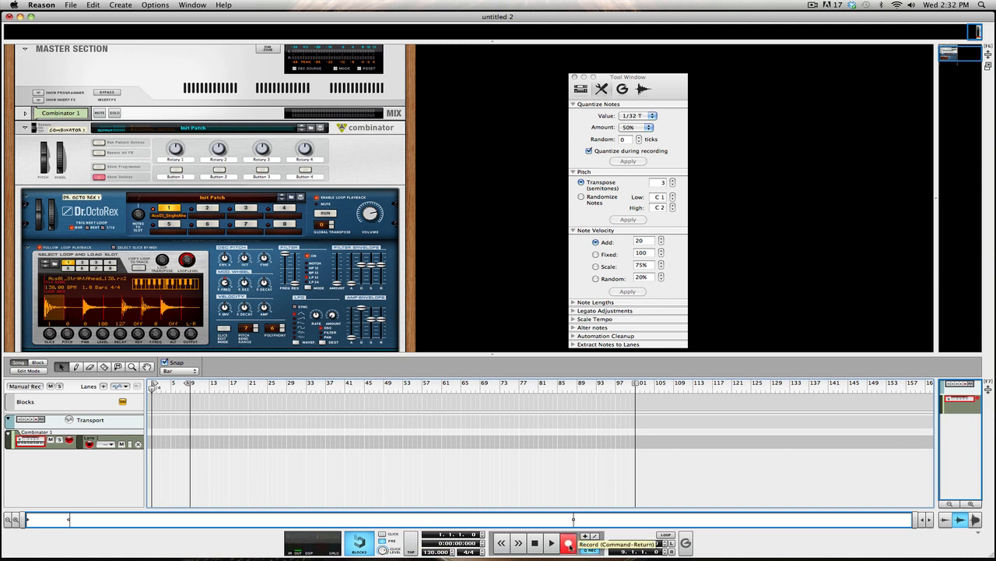
left_click(569, 544)
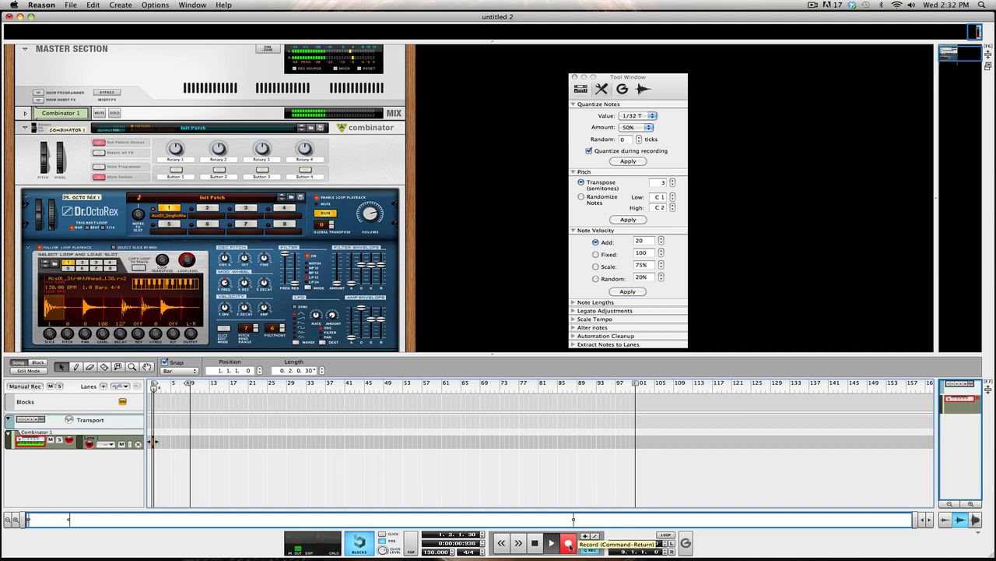
key("space")
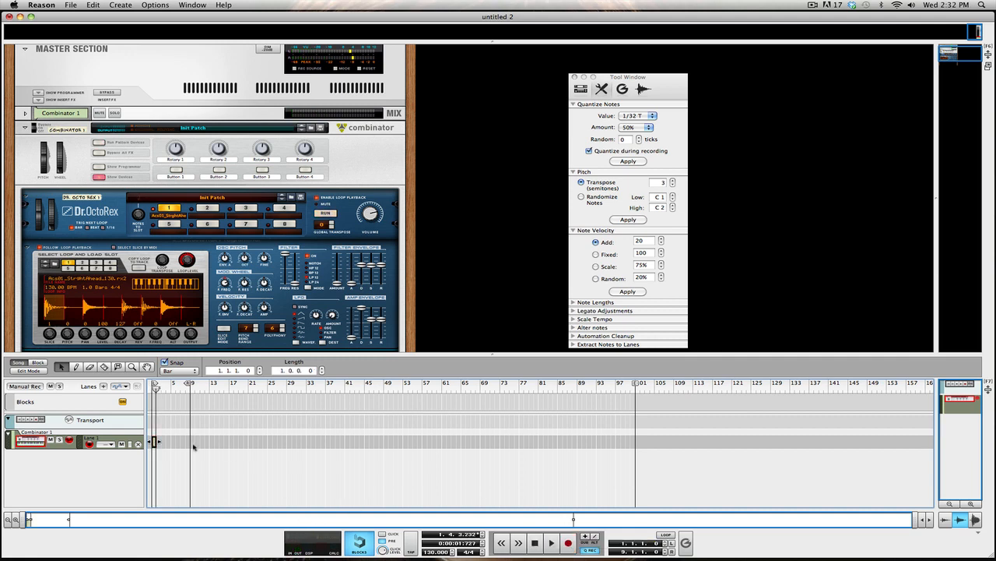
left_click(504, 474)
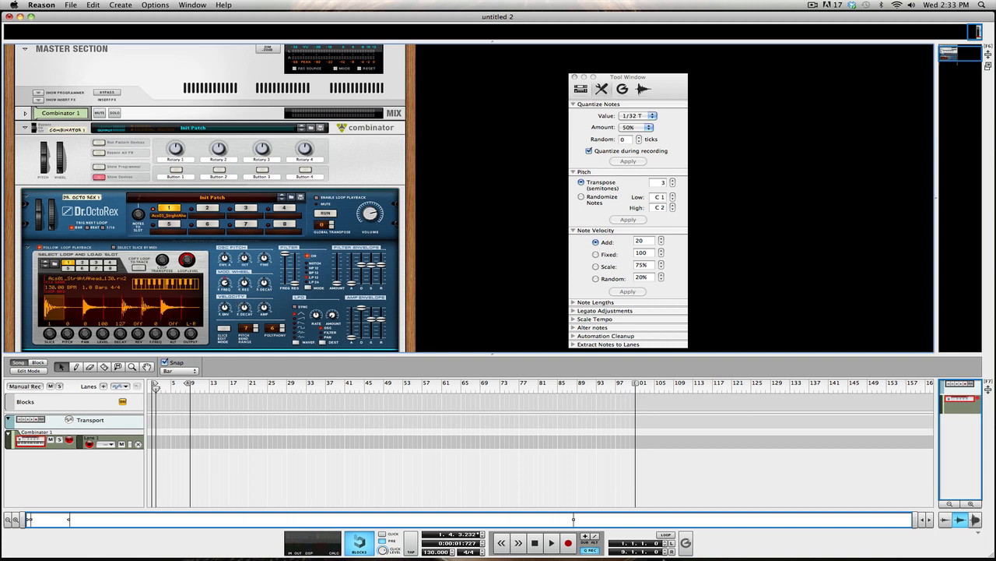
- Record the drum slices on the Combinator 1 track from bar 1 into bar 9, and return to the song start
left_click(573, 543)
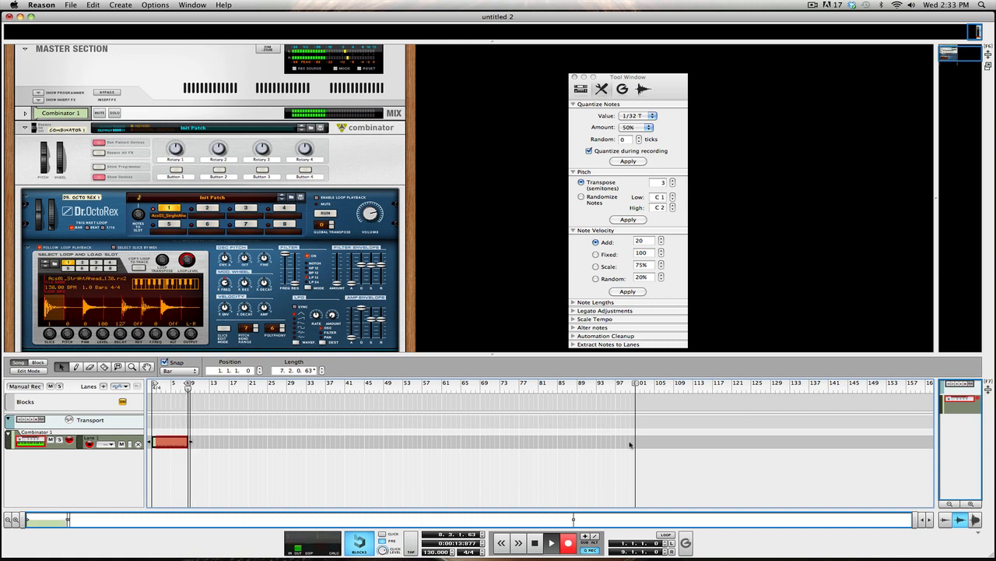
key("space")
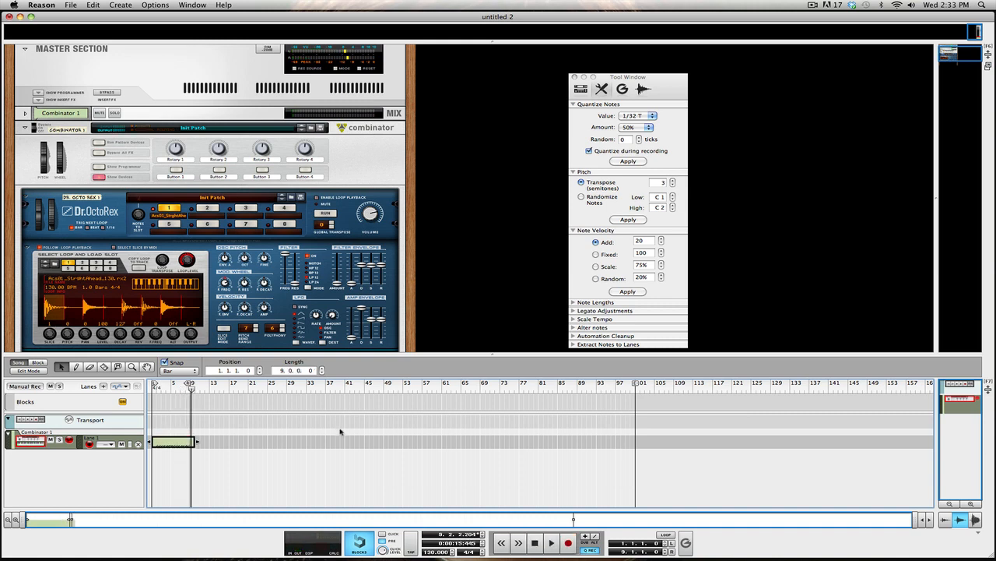
left_click(148, 389)
- Open the recorded Combinator 1 clip for note editing and play it back
double_click(178, 443)
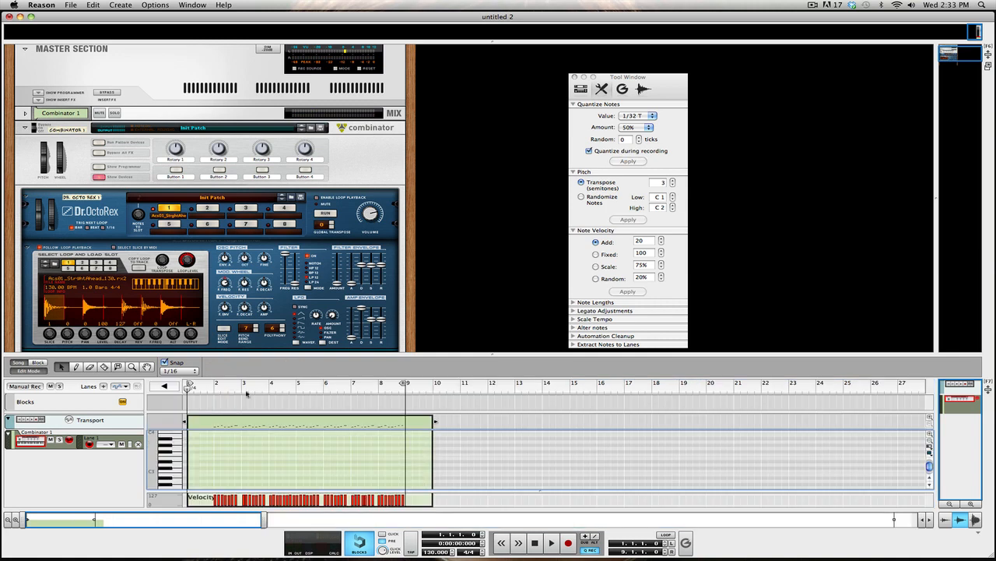
scroll(239, 464, "down", 3)
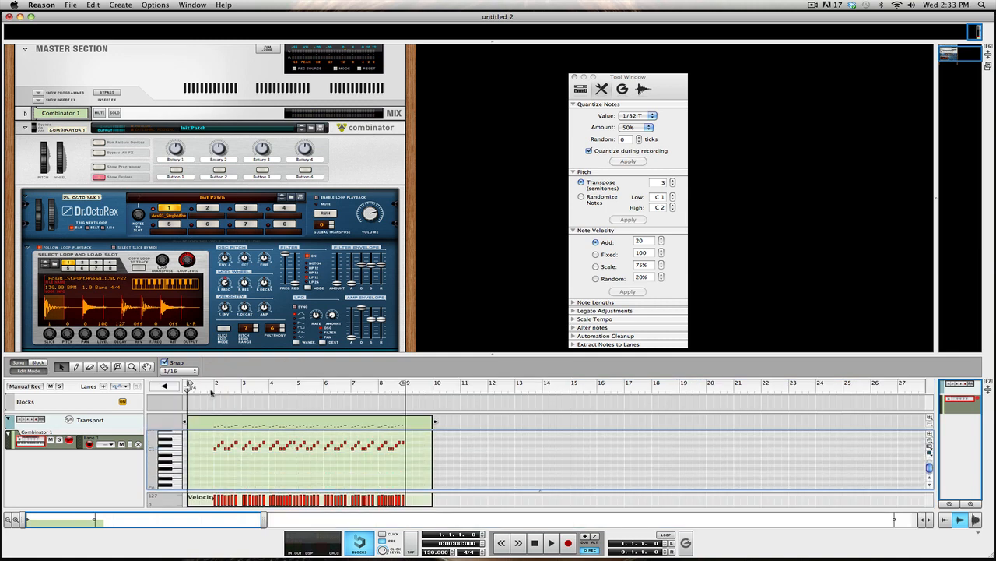
left_click(212, 391)
key("space")
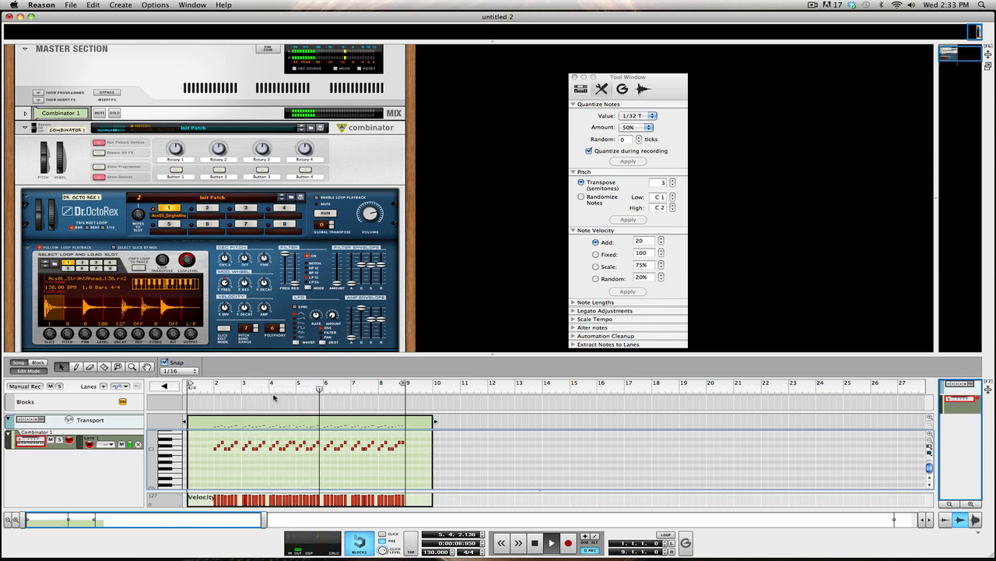
key("space")
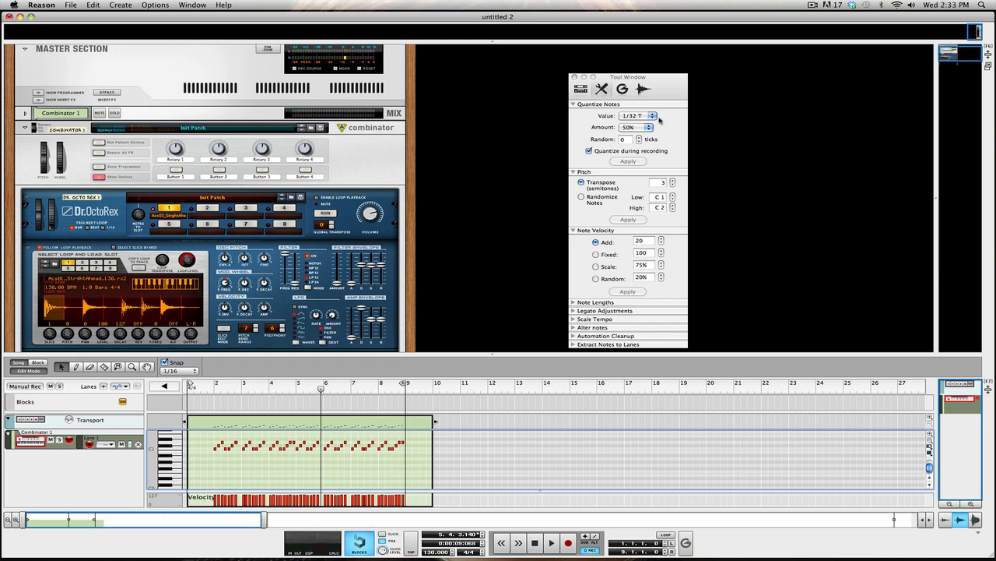
- Close the Tool Window and select the Combinator 1 device in the rack
left_click(577, 76)
left_click(337, 140)
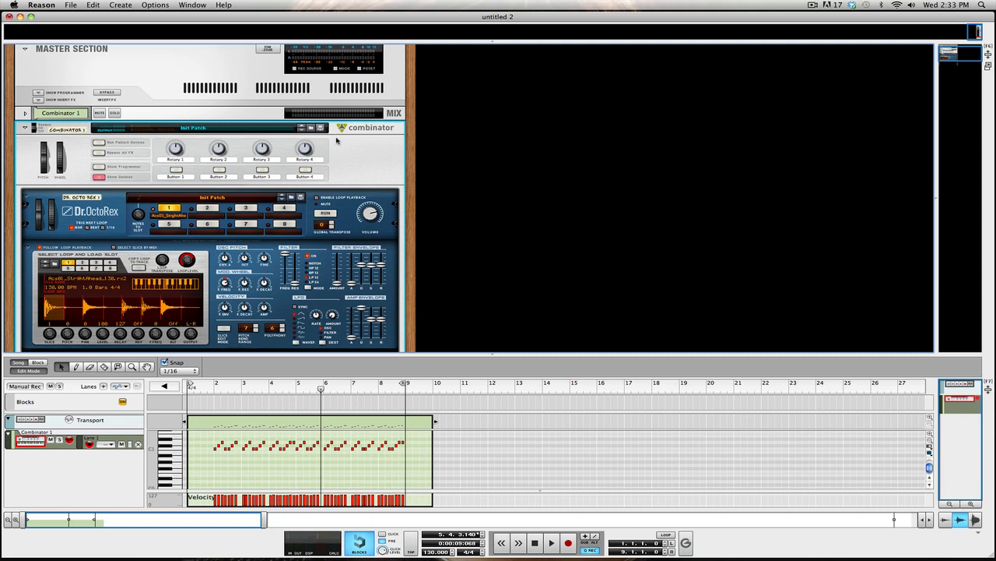